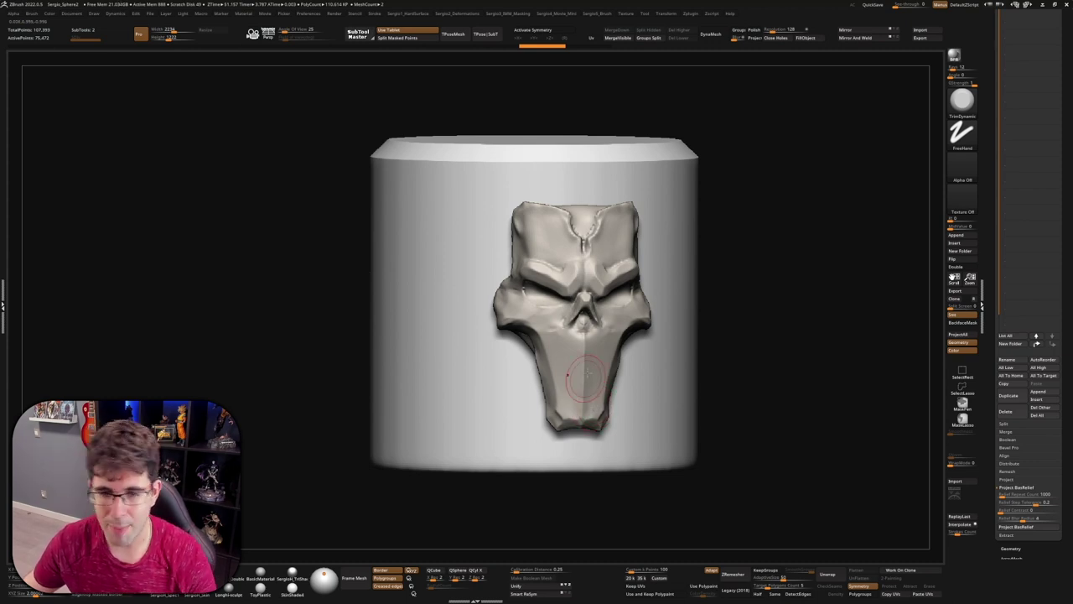
Select the skull mask SubTool and nudge it slightly with Transpose to overlap the cylinder
mouse_move(570, 369)
right_down()
mouse_move(587, 368)
mouse_move(509, 362)
mouse_move(571, 362)
right_up()
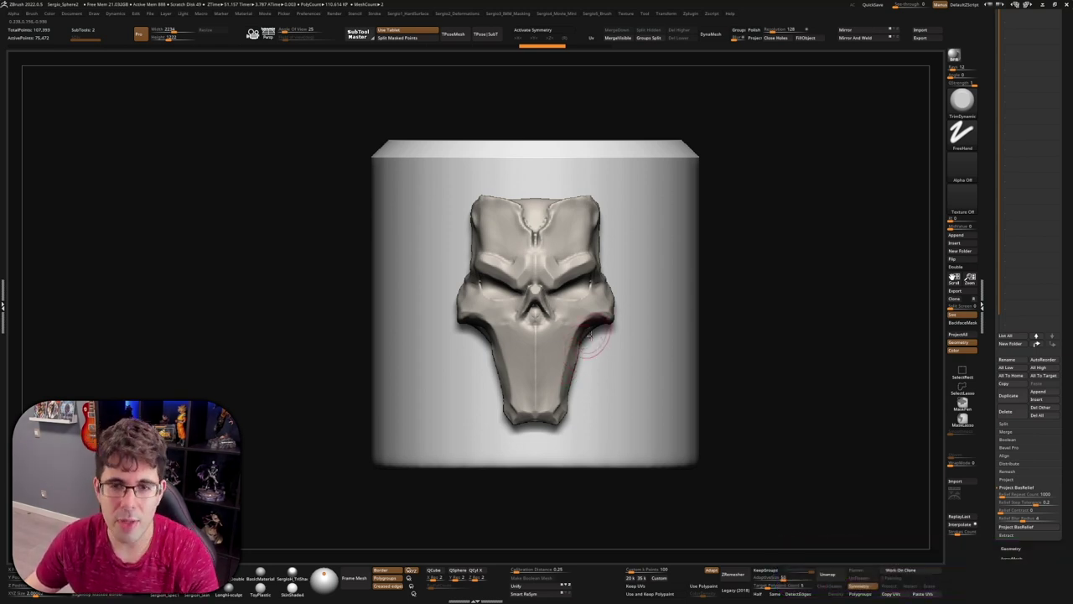
right_drag(584, 322, 478, 326)
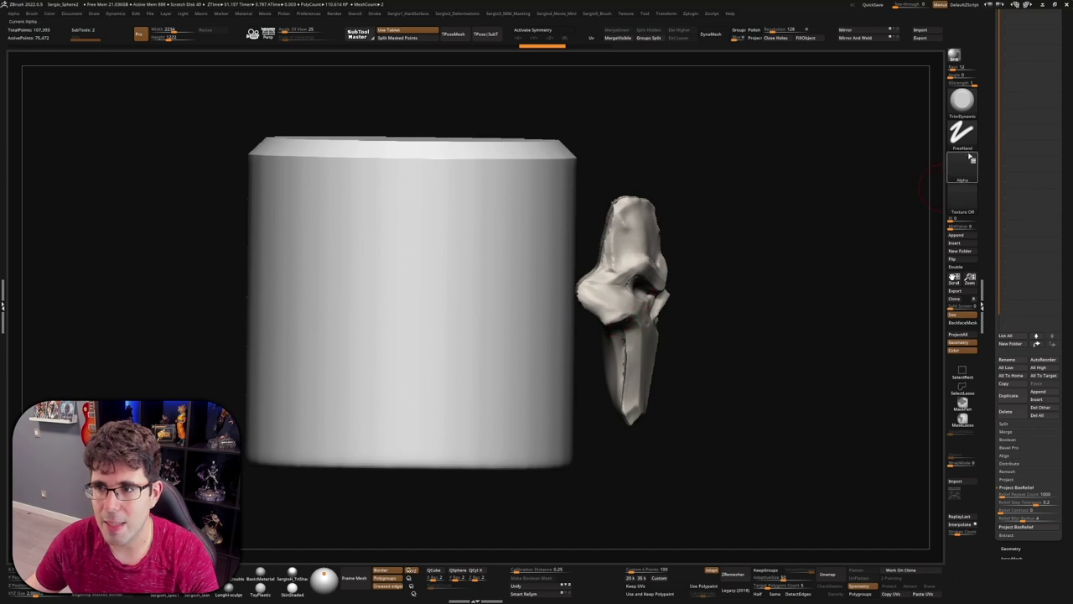
scroll(1027, 252, up, 5)
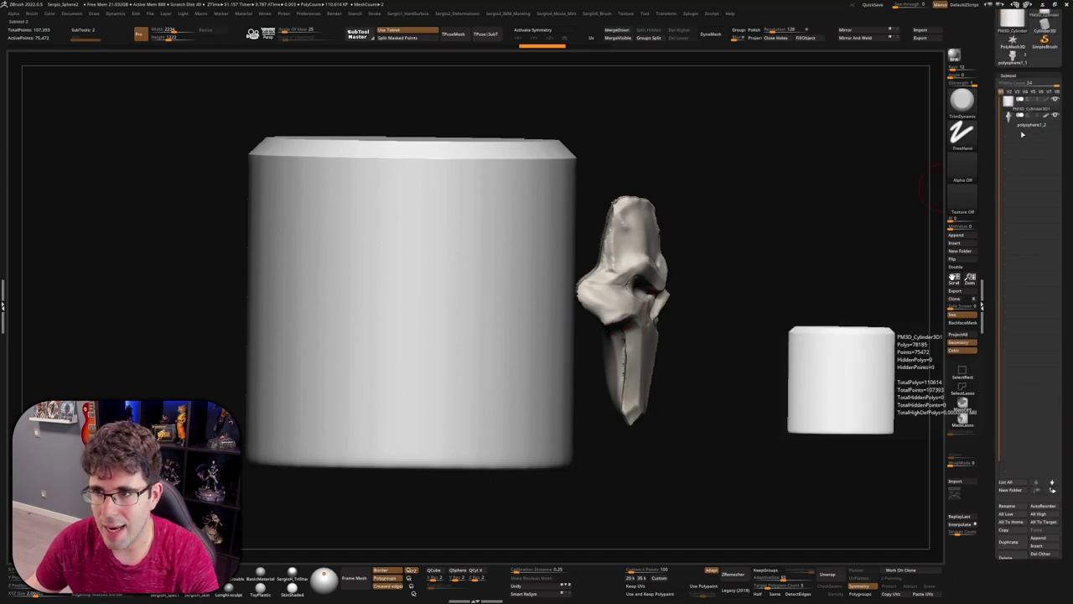
click(1029, 119)
key(w)
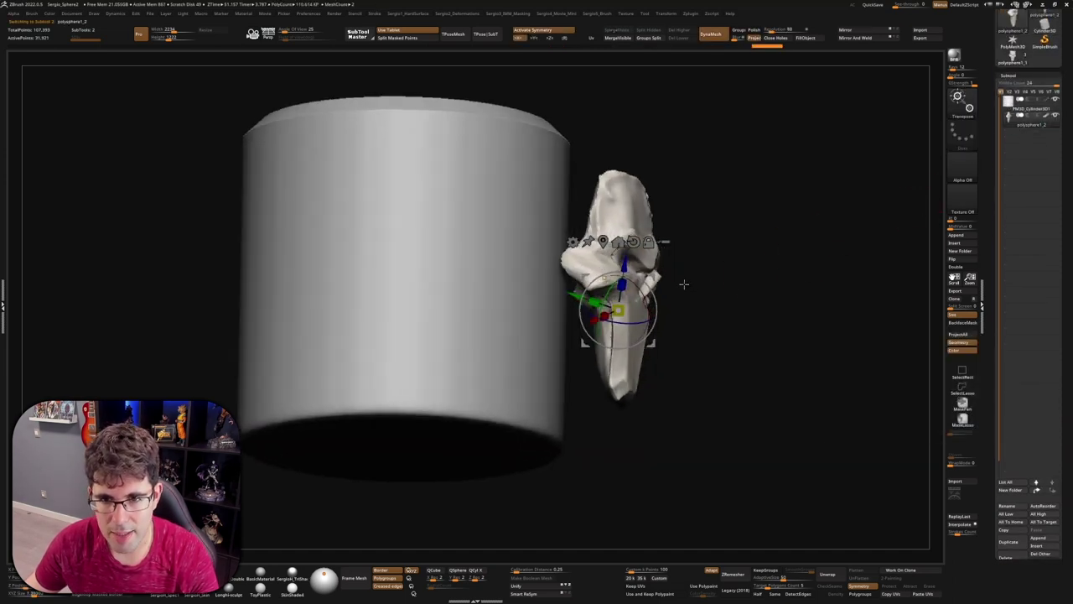
key(ctrl+z)
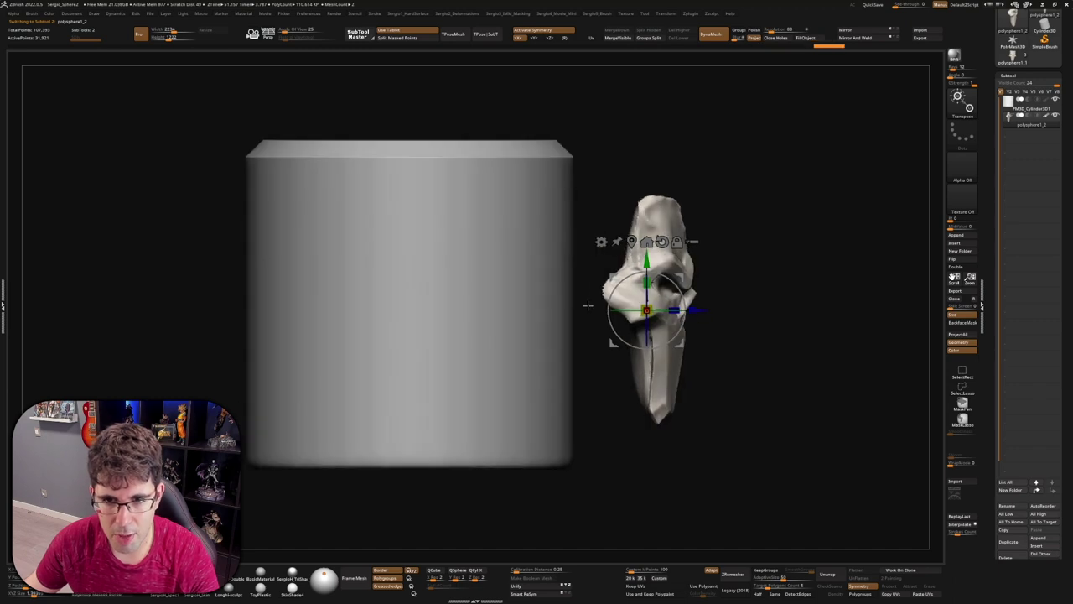
key(q)
Reselect PM3D_Cylinder3D1 and check the mask's position against its curved surface
mouse_move(578, 326)
mouse_down()
mouse_move(620, 302)
mouse_move(654, 313)
mouse_up()
click(1027, 109)
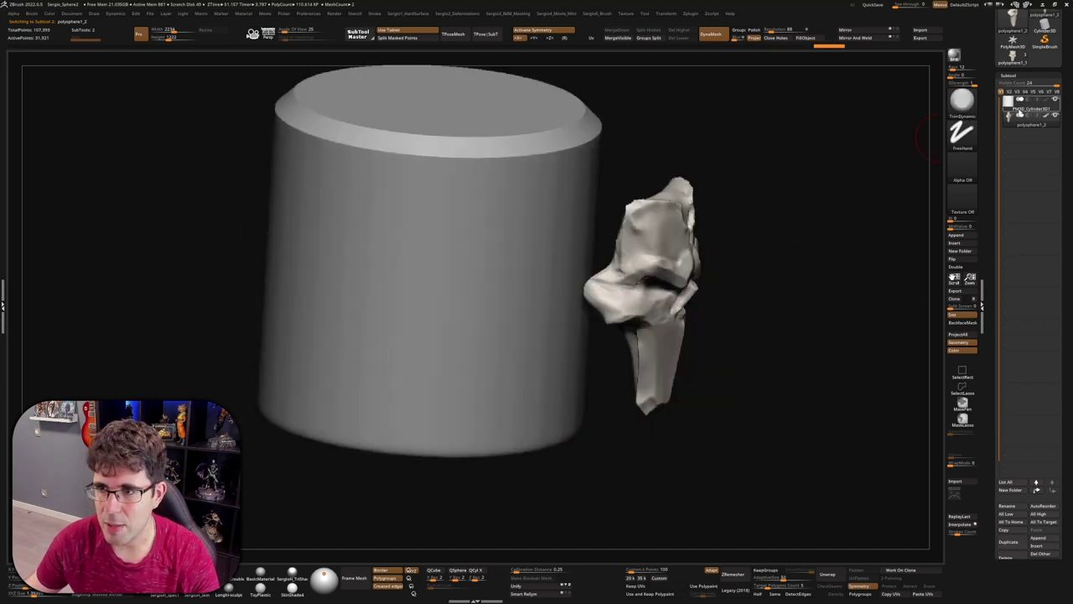
drag(618, 347, 553, 285)
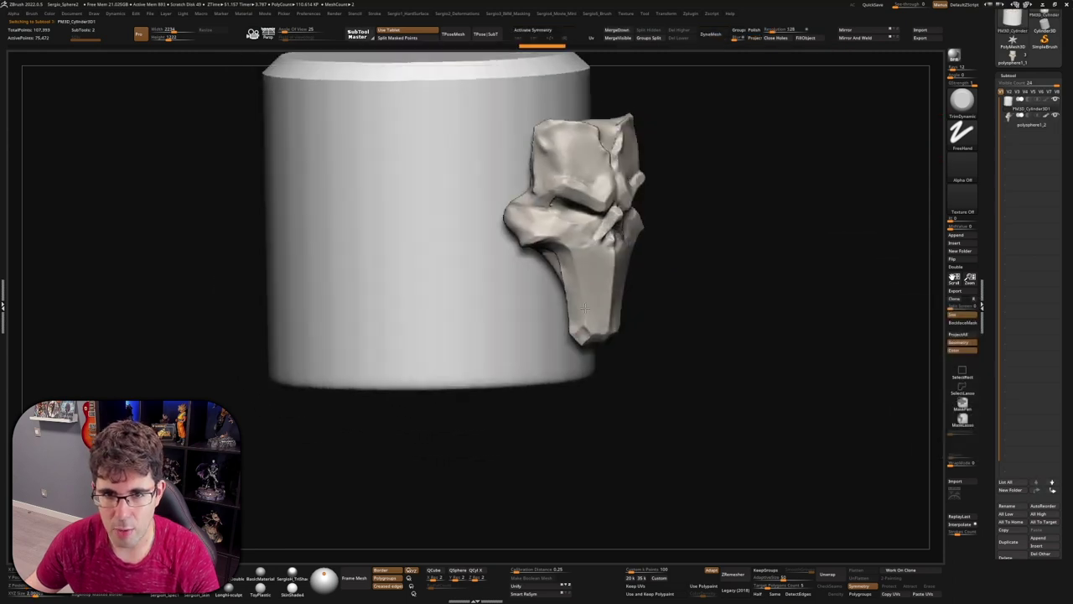
scroll(997, 528, down, 5)
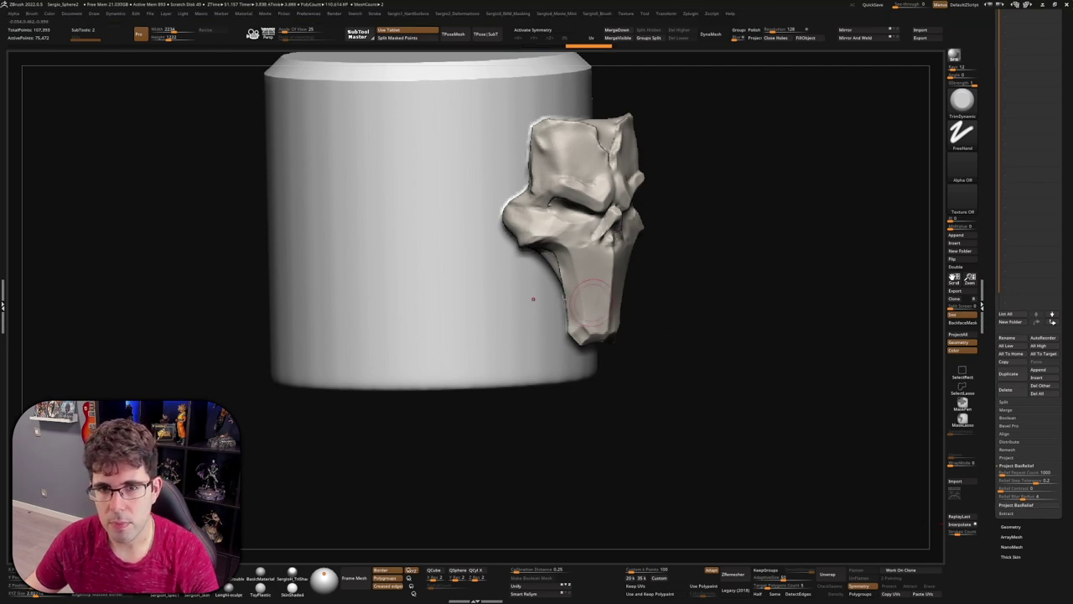
Run SubTool > Project BasRelief with the cylinder selected to project the skull mask
mouse_move(532, 299)
mouse_down()
mouse_move(461, 274)
mouse_move(604, 232)
mouse_move(592, 298)
mouse_move(589, 263)
mouse_move(599, 294)
mouse_move(626, 277)
mouse_up()
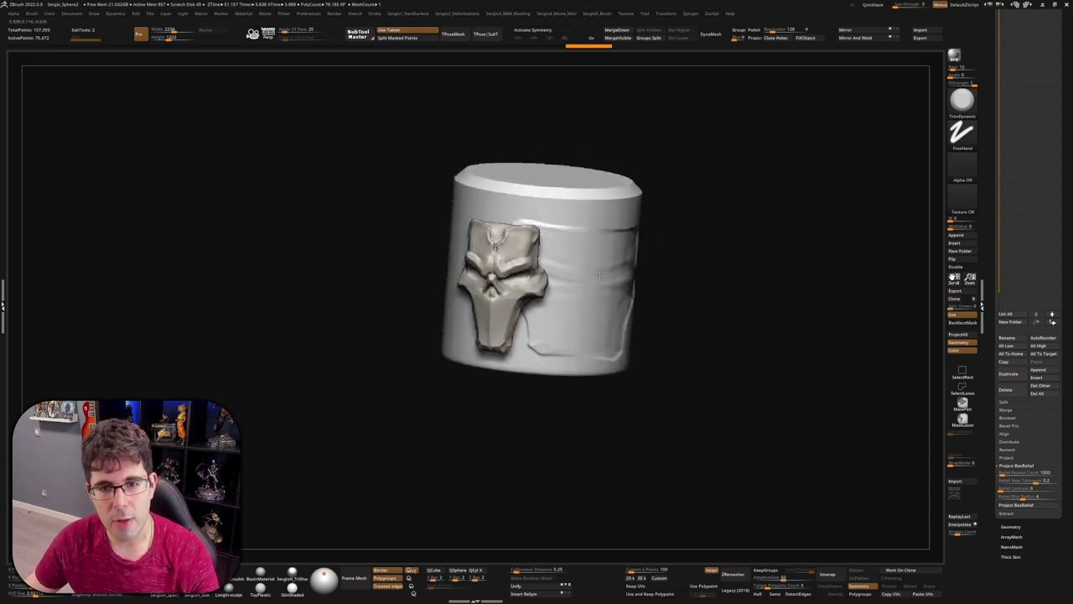
scroll(626, 278, up, 2)
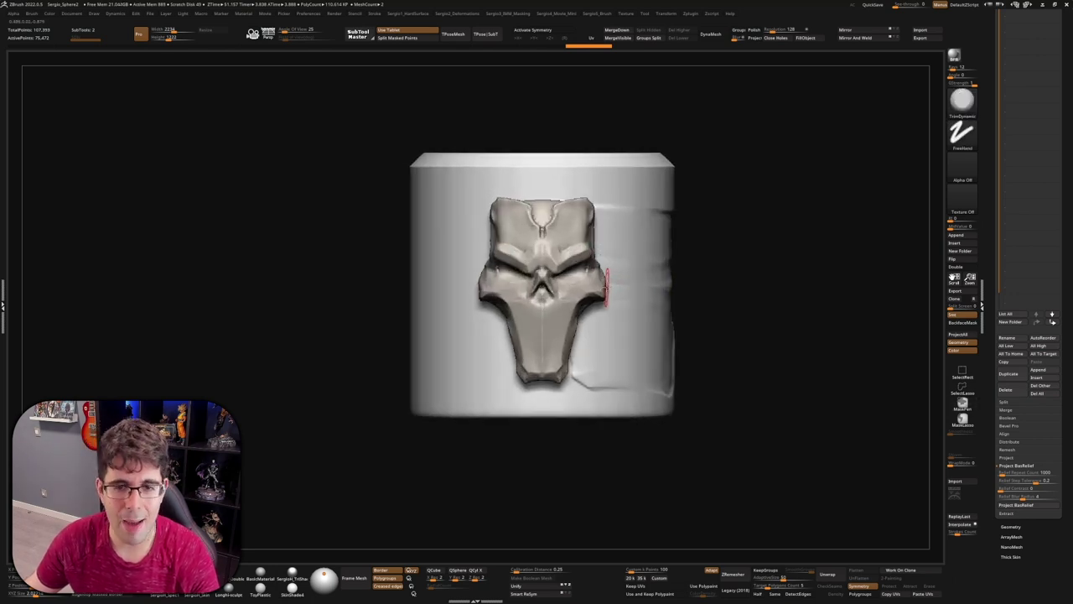
scroll(528, 302, up, 2)
scroll(528, 302, up, 1)
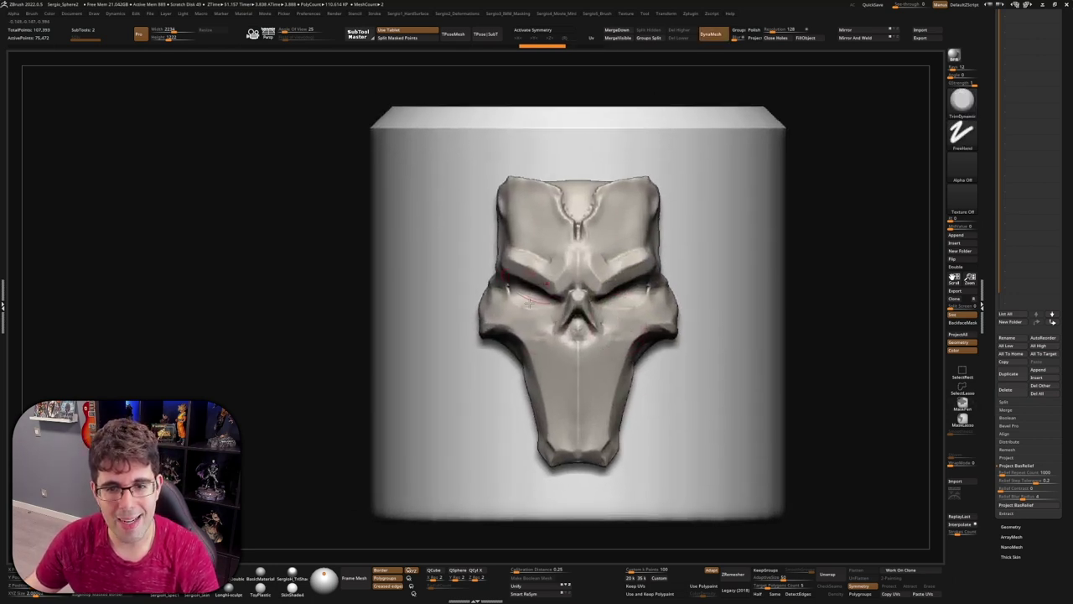
click(1016, 505)
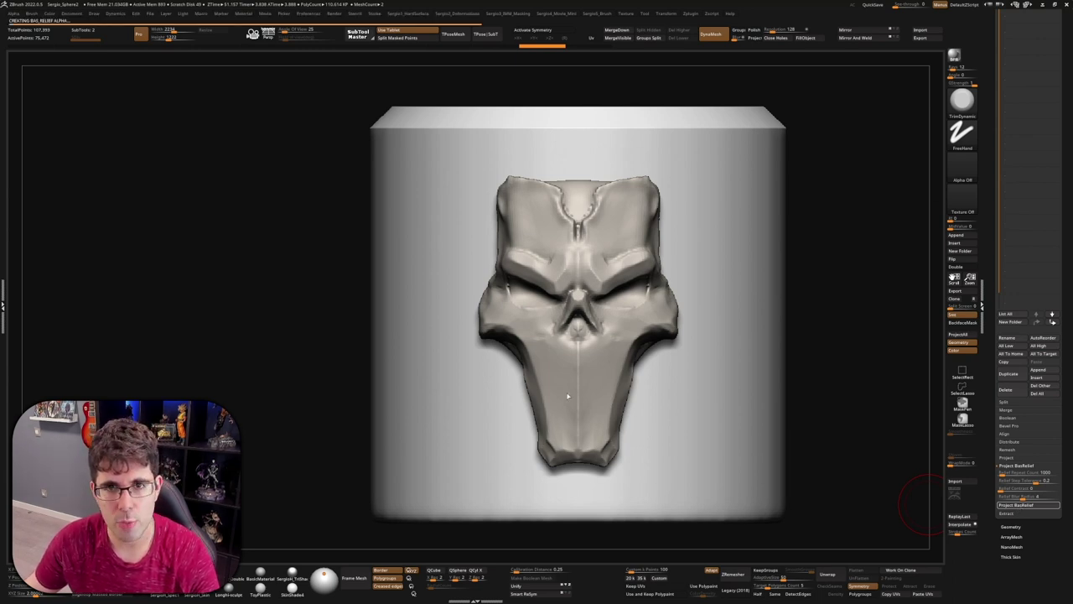
Orbit to inspect the embossed skull relief, then redo the projection with Ctrl+Shift+Z
right_drag(479, 324, 592, 401)
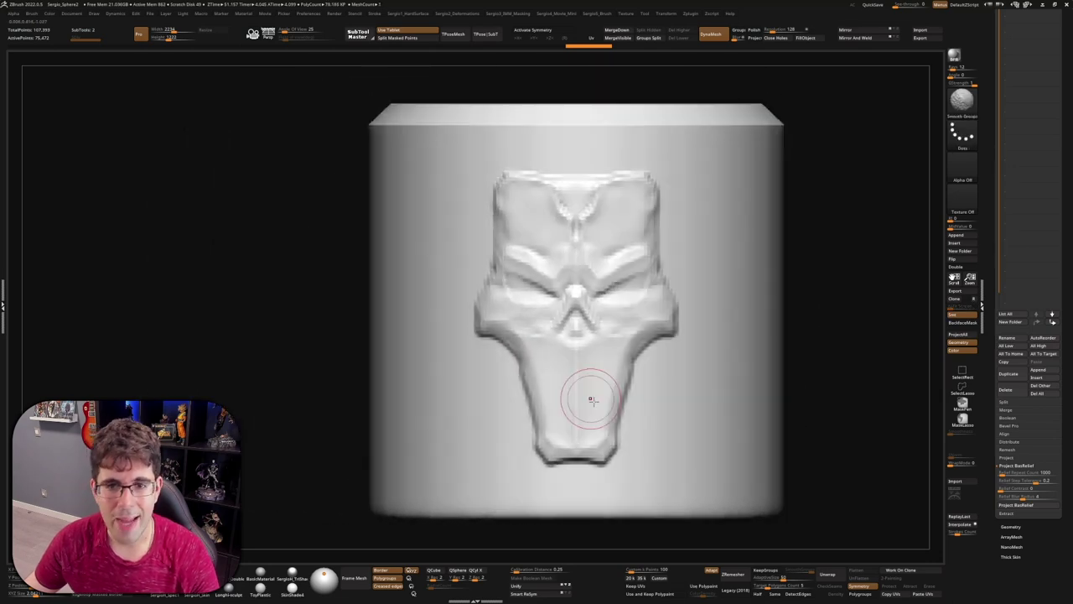
mouse_move(559, 353)
ctrl+right_down()
mouse_move(554, 336)
mouse_move(536, 361)
mouse_move(552, 366)
mouse_move(531, 357)
ctrl+right_up()
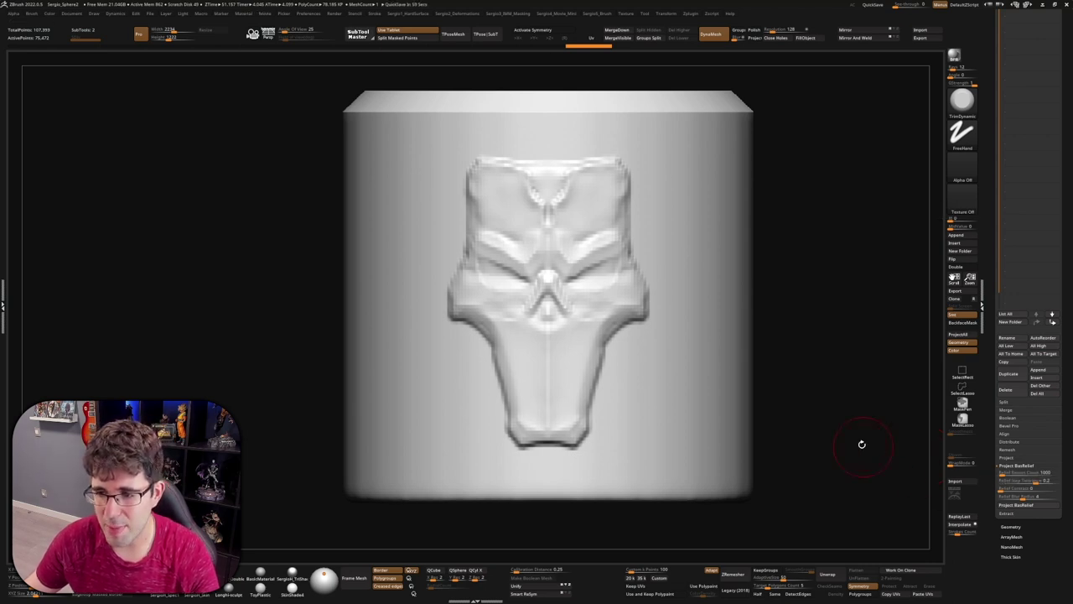
key(ctrl+shift+z)
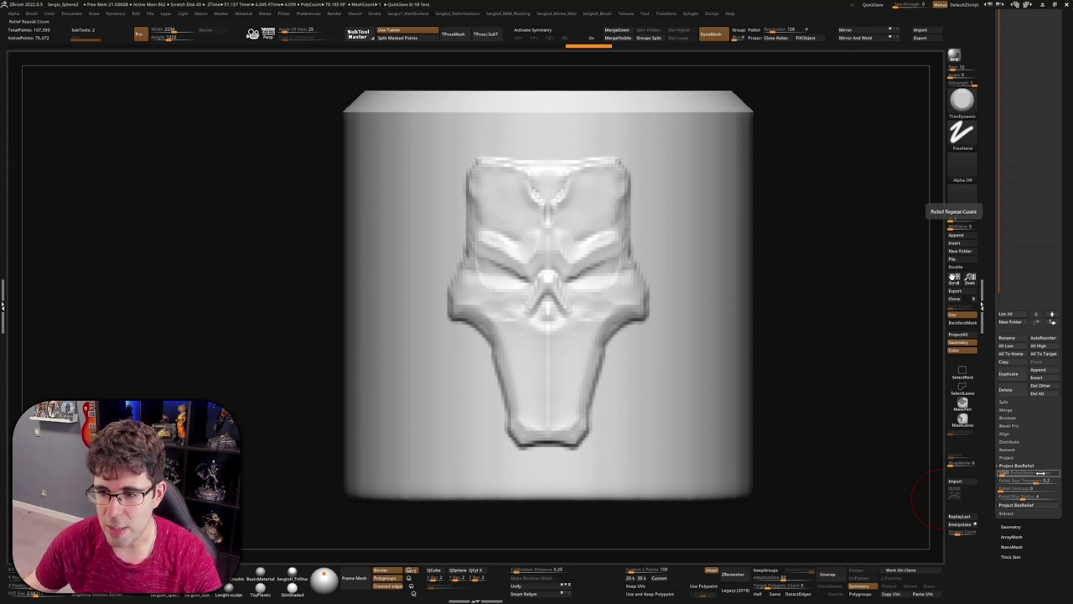
Undo the skull projection and toggle Polyframe to inspect the plain ~307K-polygon cylinder
drag(844, 426, 814, 470)
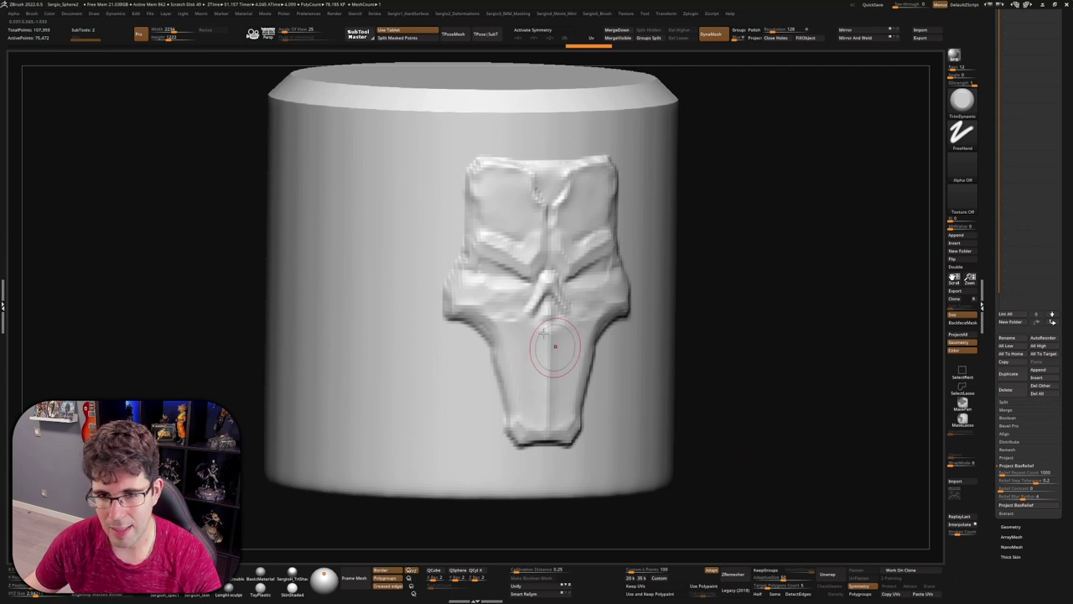
drag(551, 355, 533, 273)
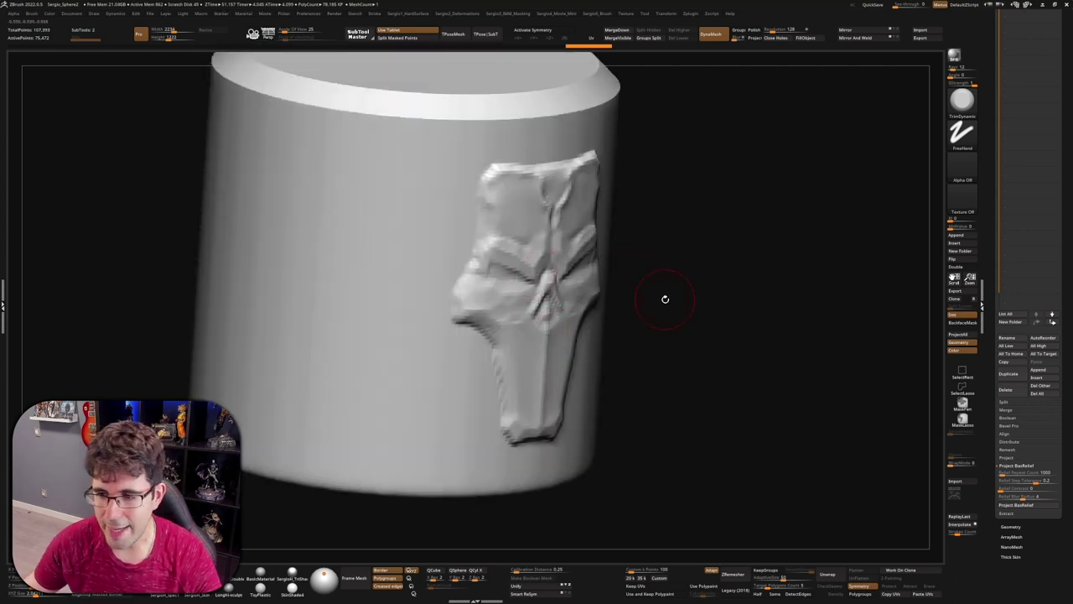
shift+drag(664, 300, 619, 316)
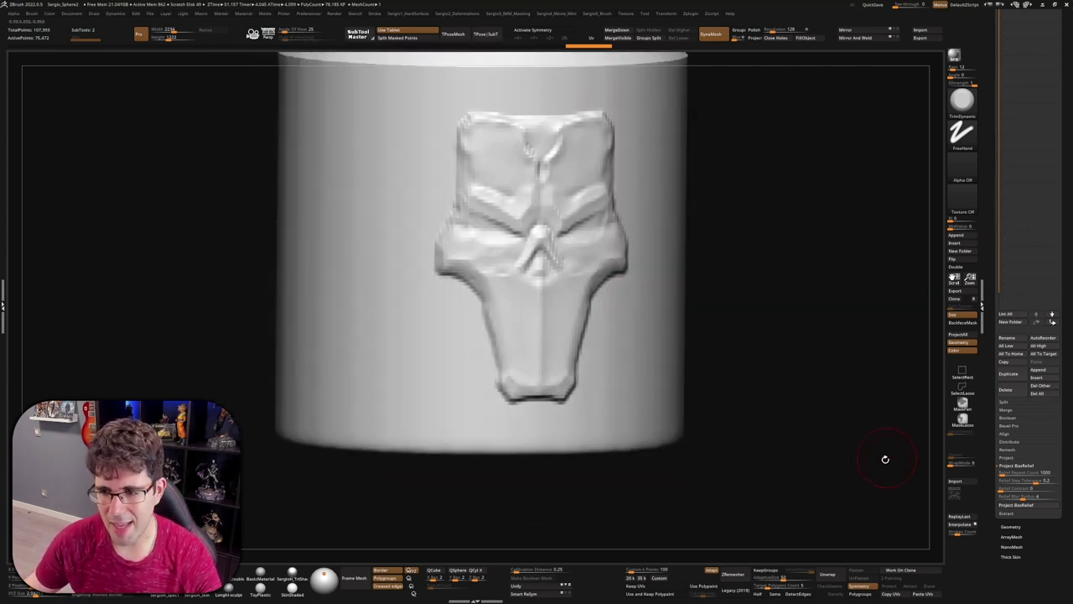
drag(884, 455, 697, 342)
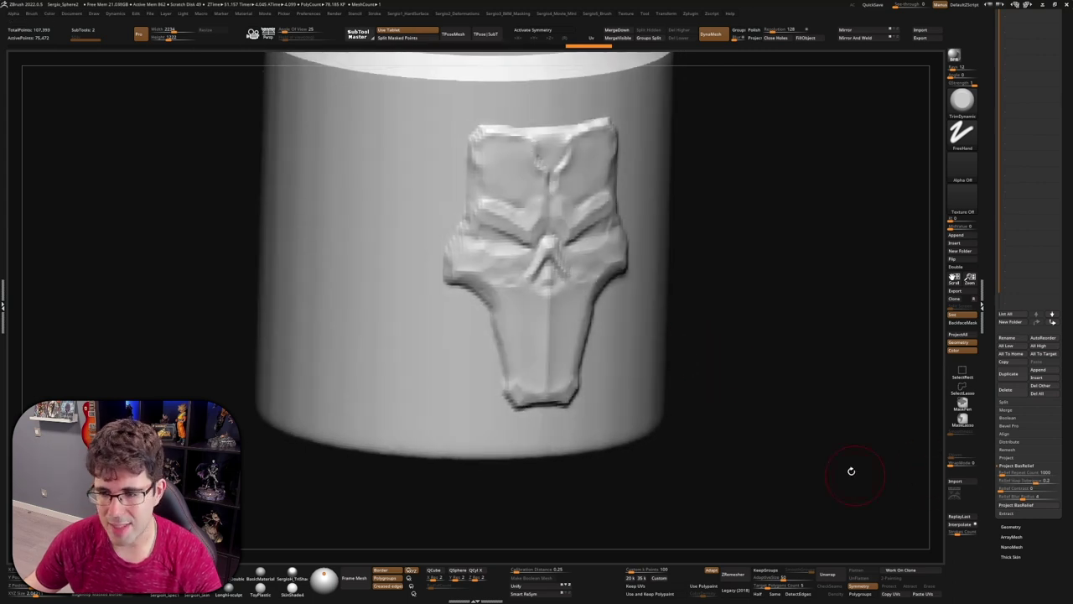
key(ctrl+z)
key(shift+f)
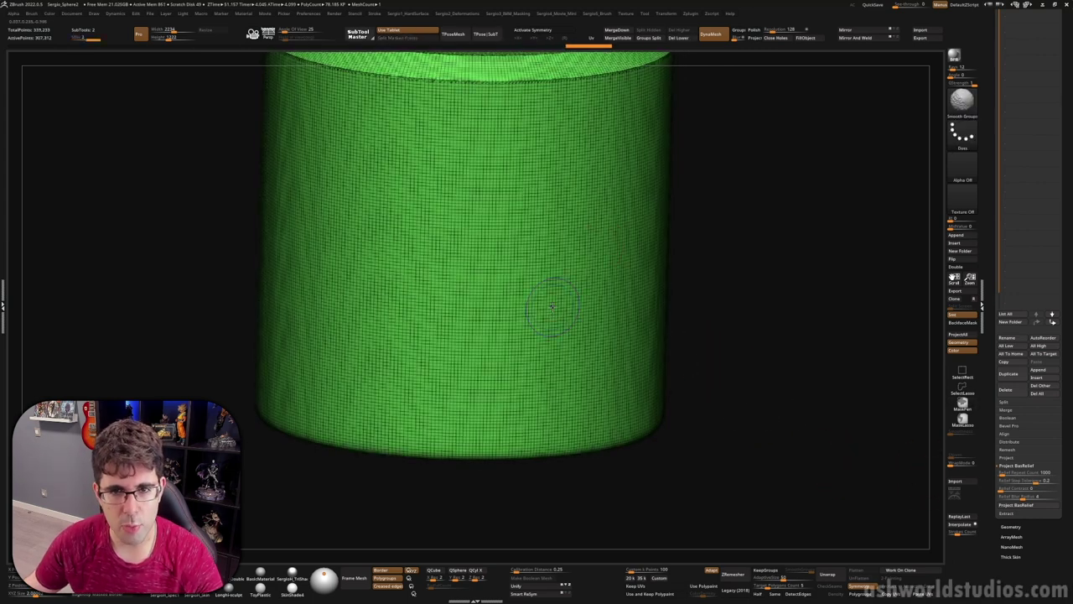
key(shift+f)
Check Tool > Layers, then return to the SubTool panel to reproject the skull relief
mouse_move(707, 304)
mouse_down()
mouse_move(712, 335)
mouse_move(848, 385)
mouse_up()
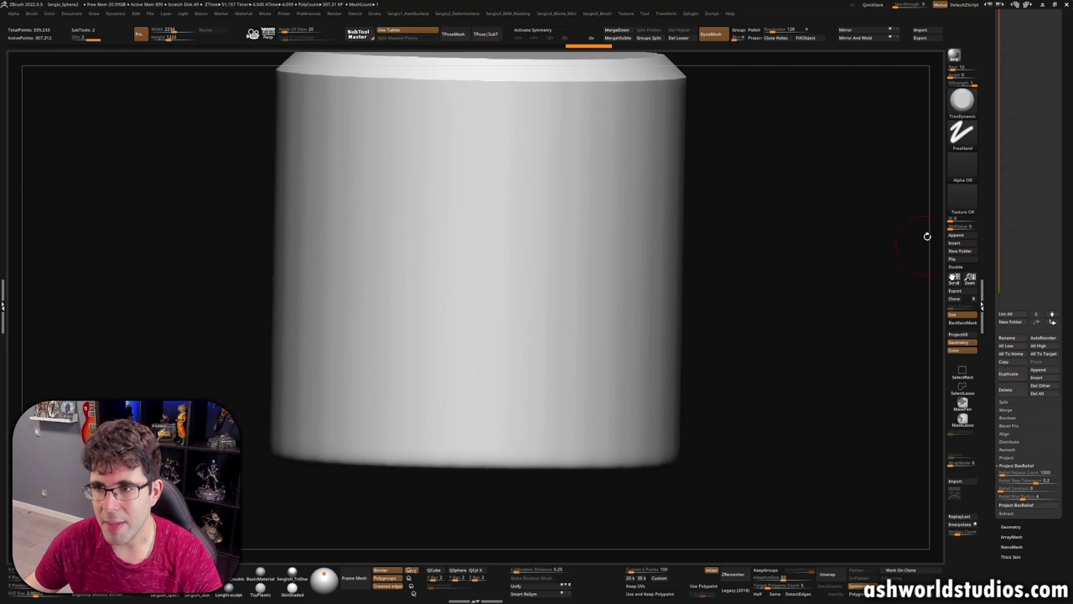
scroll(1012, 423, down, 5)
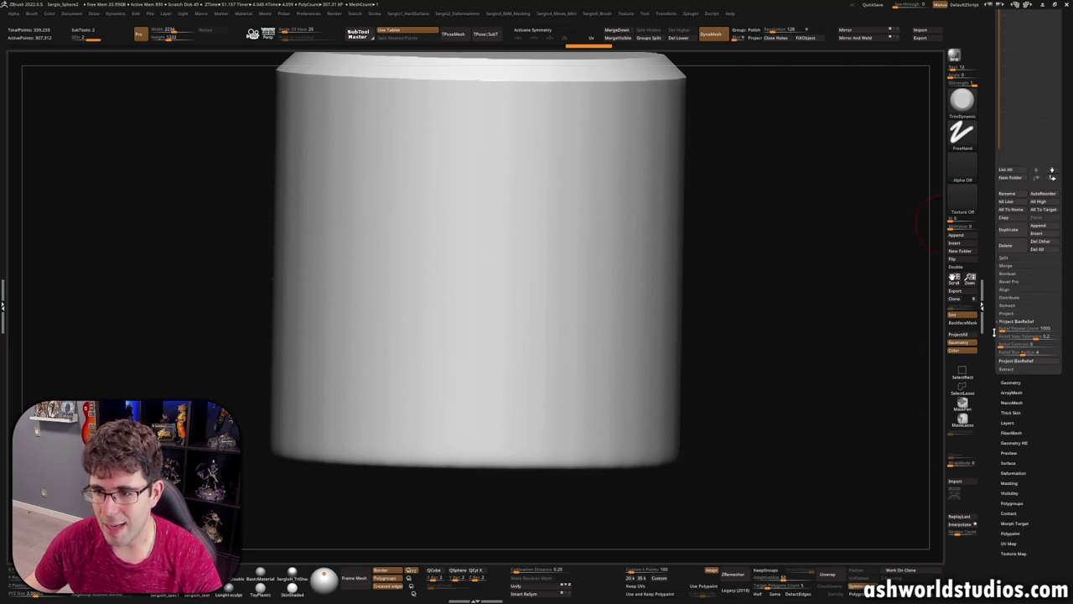
click(1009, 423)
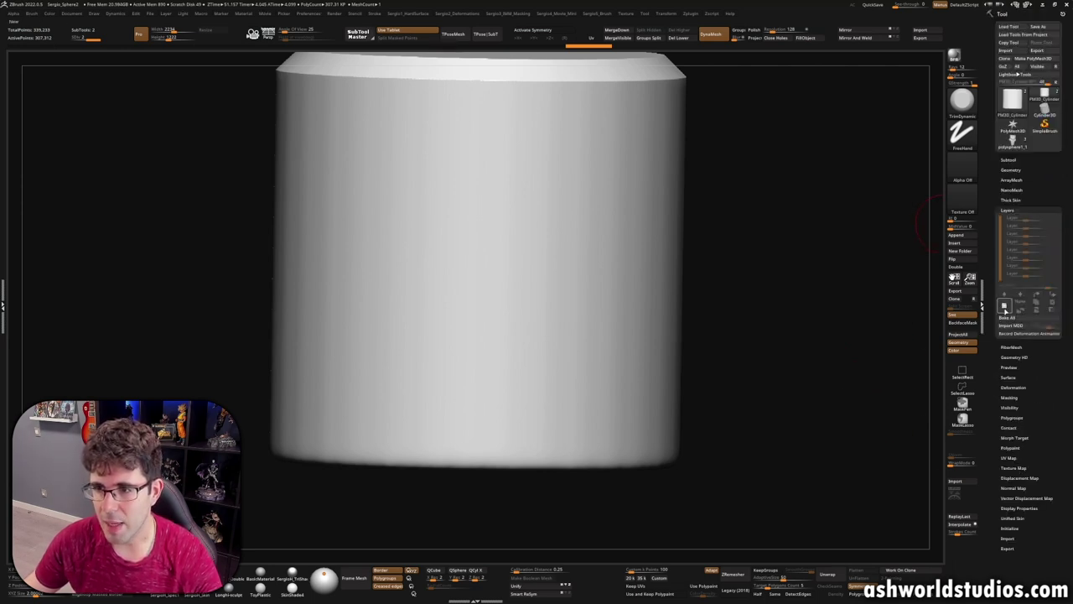
click(1030, 446)
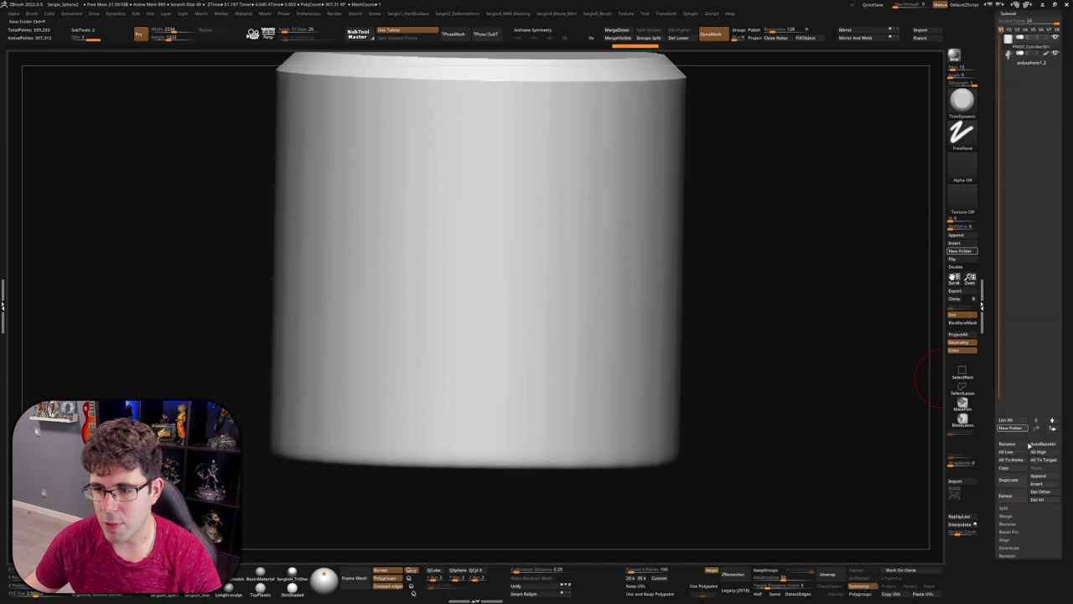
scroll(992, 545, down, 2)
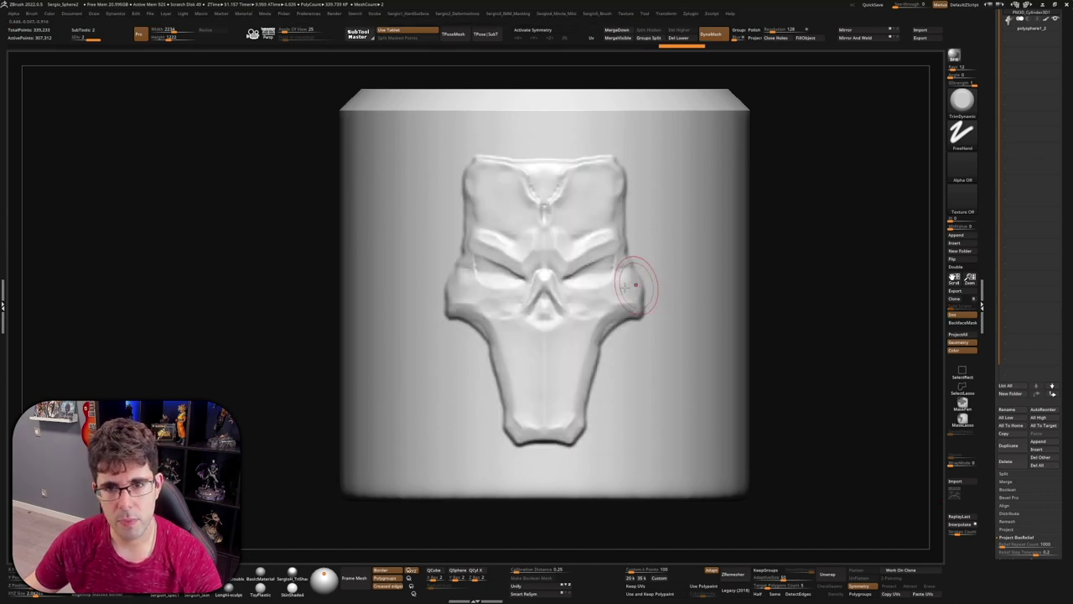
Frame the cylinder with F and show Tool > Layers listing the Untitled Layer
right_drag(647, 281, 485, 251)
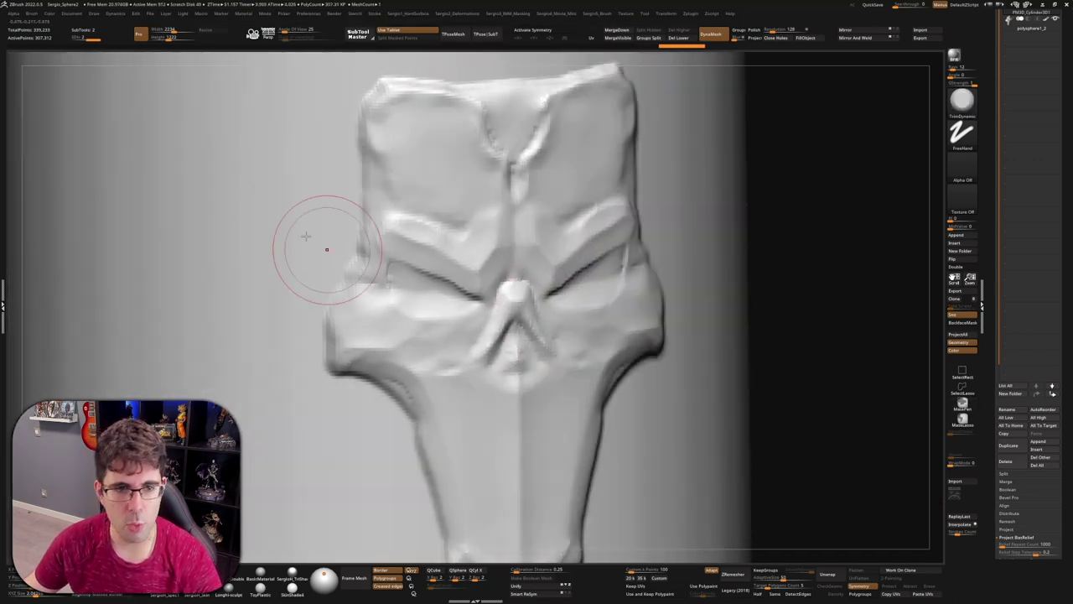
key(f)
mouse_move(280, 245)
right_down()
mouse_move(494, 252)
mouse_move(575, 299)
mouse_move(575, 210)
mouse_move(604, 235)
mouse_move(842, 186)
right_up()
key(f)
scroll(1014, 341, down, 5)
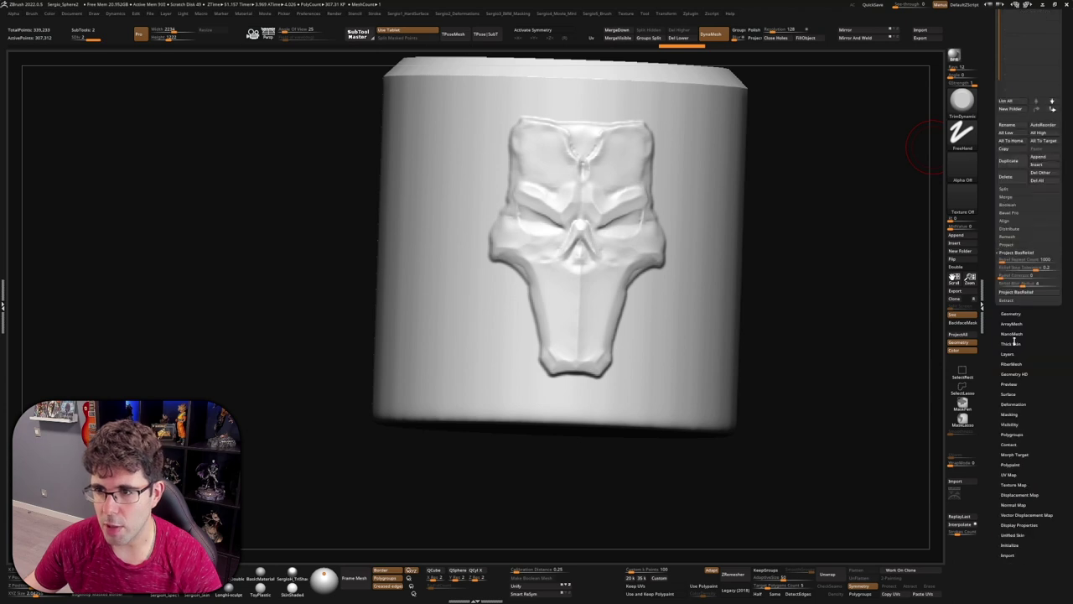
click(1009, 353)
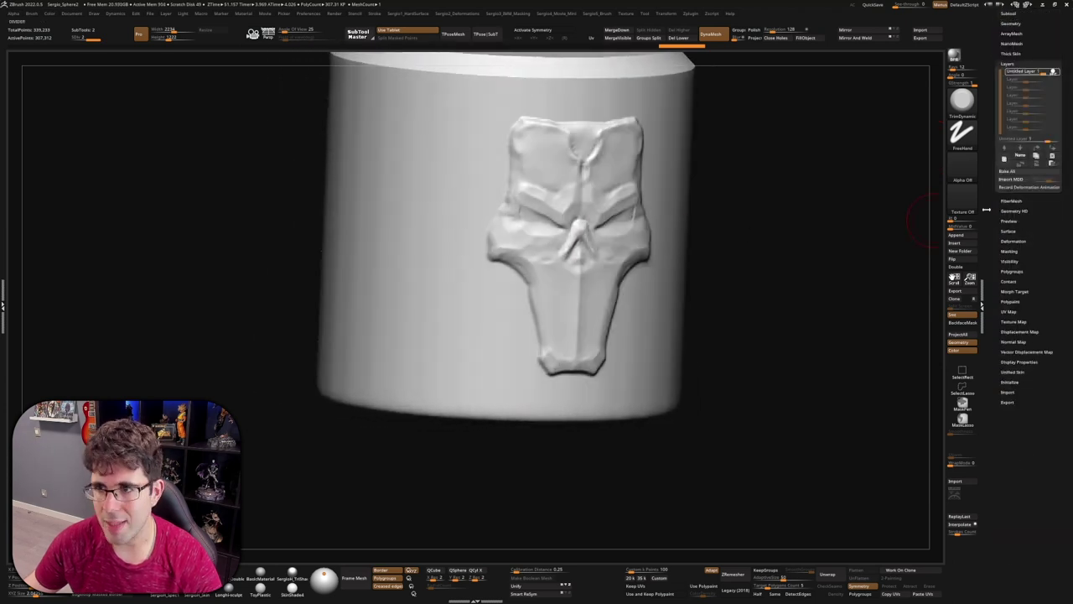
scroll(1016, 267, up, 1)
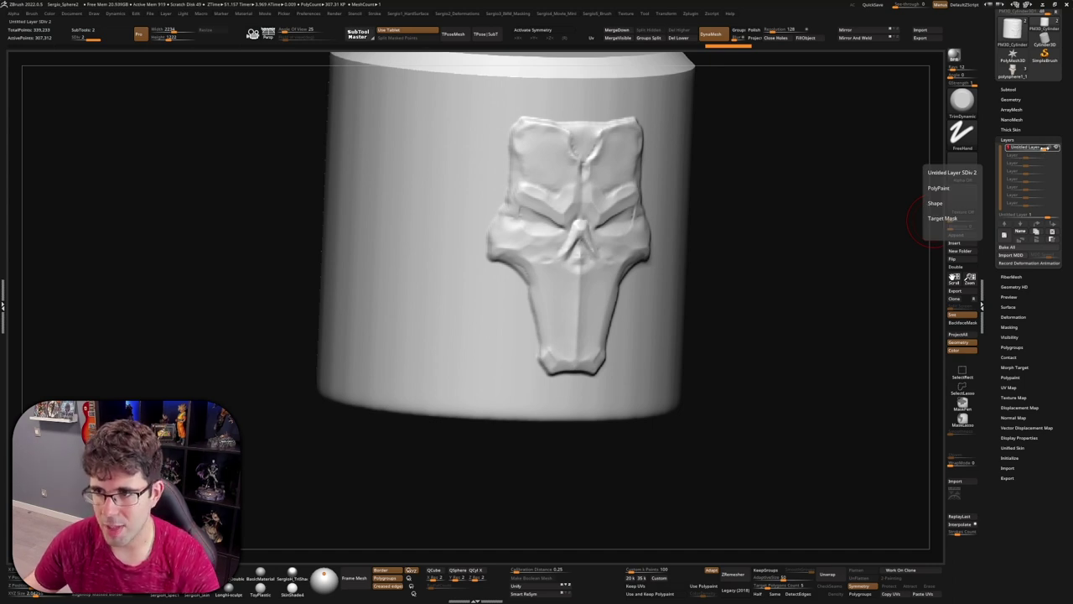
Add a new sculpt layer for the skull relief and raise its intensity
drag(1031, 147, 1031, 148)
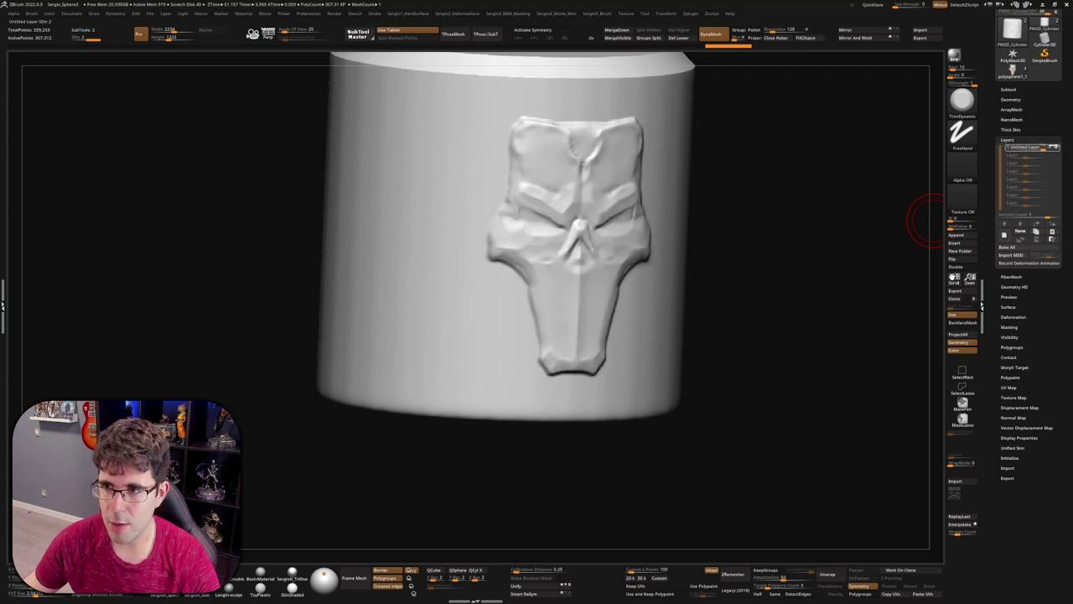
click(1035, 232)
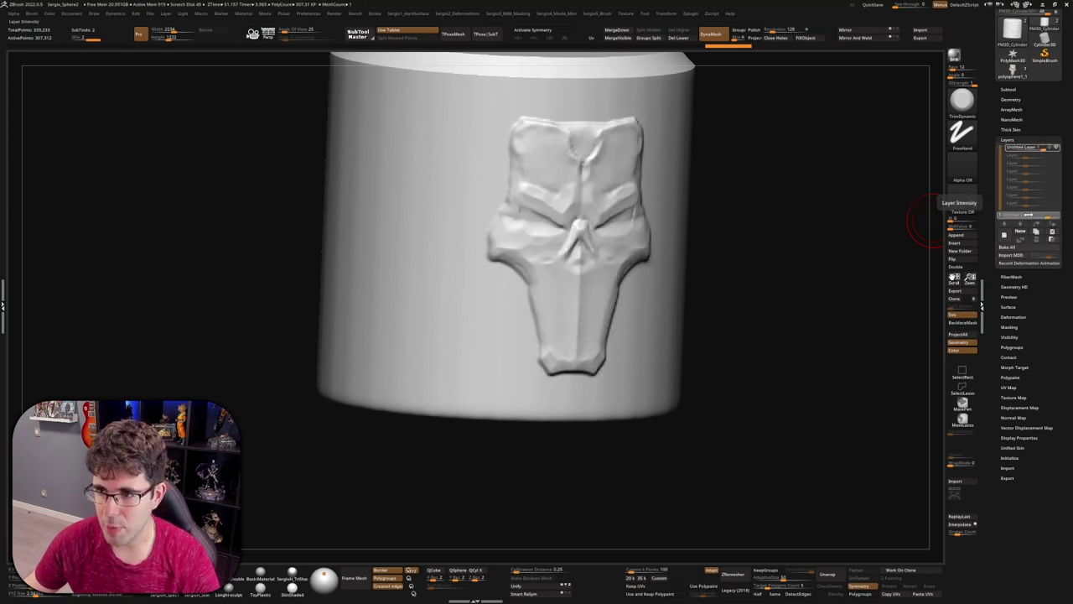
drag(1026, 216, 1028, 216)
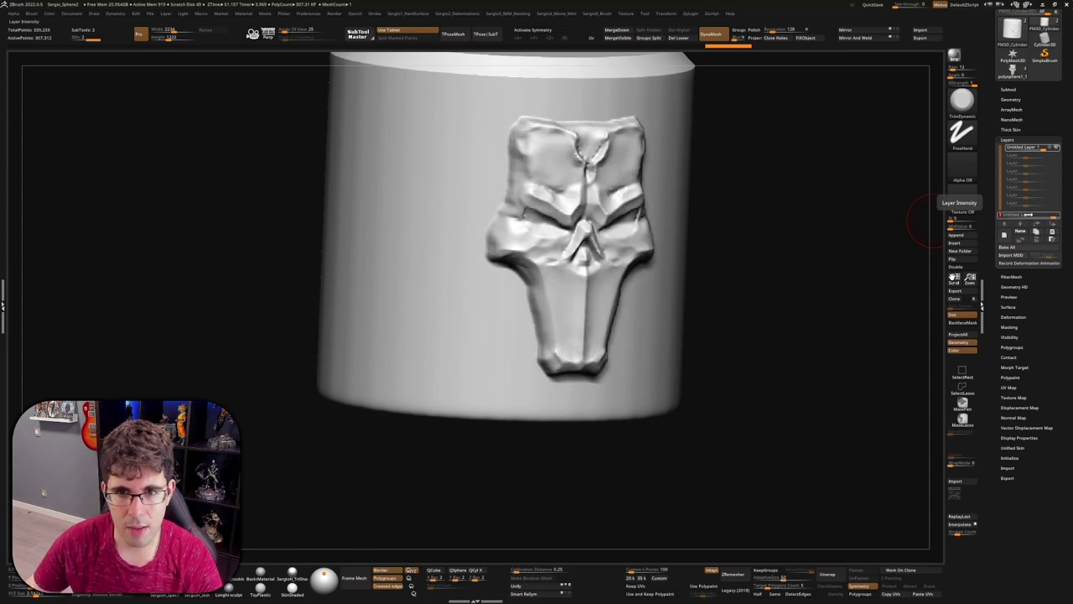
mouse_move(755, 470)
alt+mouse_down()
mouse_move(897, 465)
mouse_move(584, 231)
alt+mouse_up()
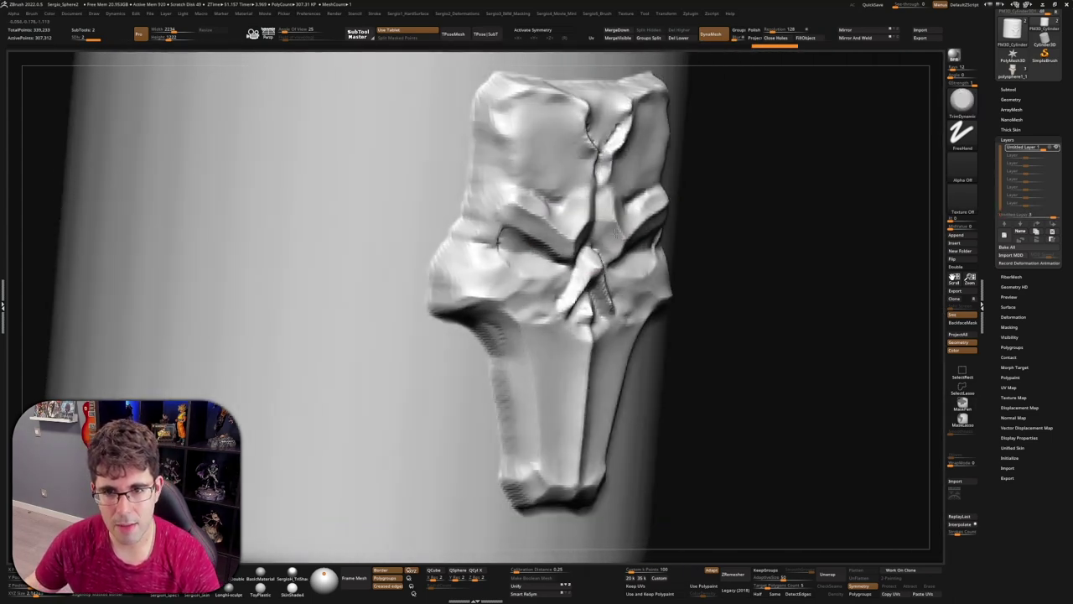
right_drag(583, 231, 630, 223)
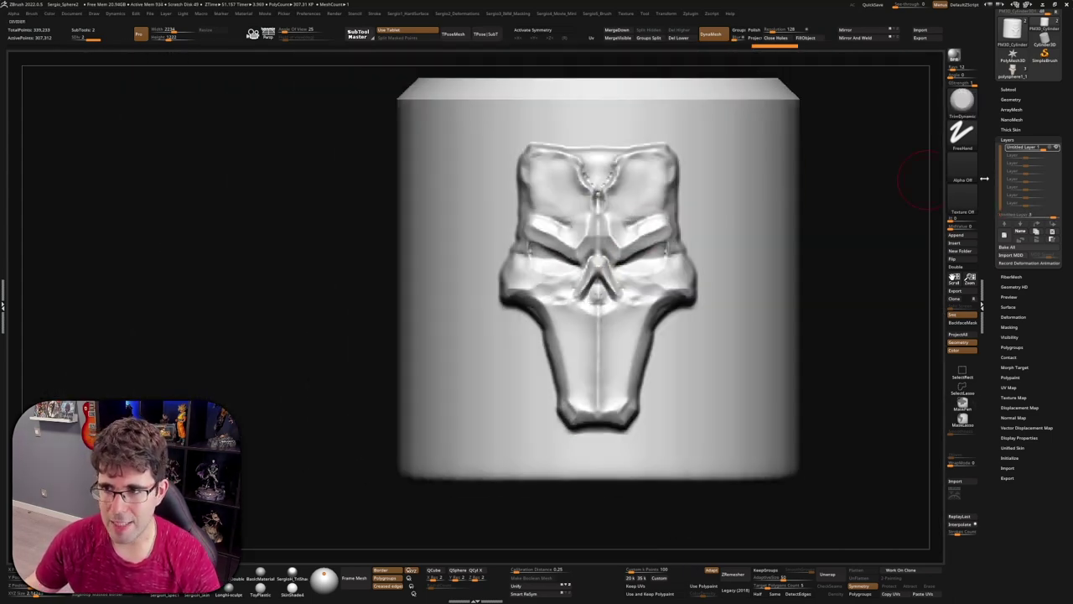
Toggle the relief layer's visibility to compare, leaving it hidden, and orbit the cylinder
click(1057, 149)
click(1057, 149)
click(1057, 148)
click(1057, 148)
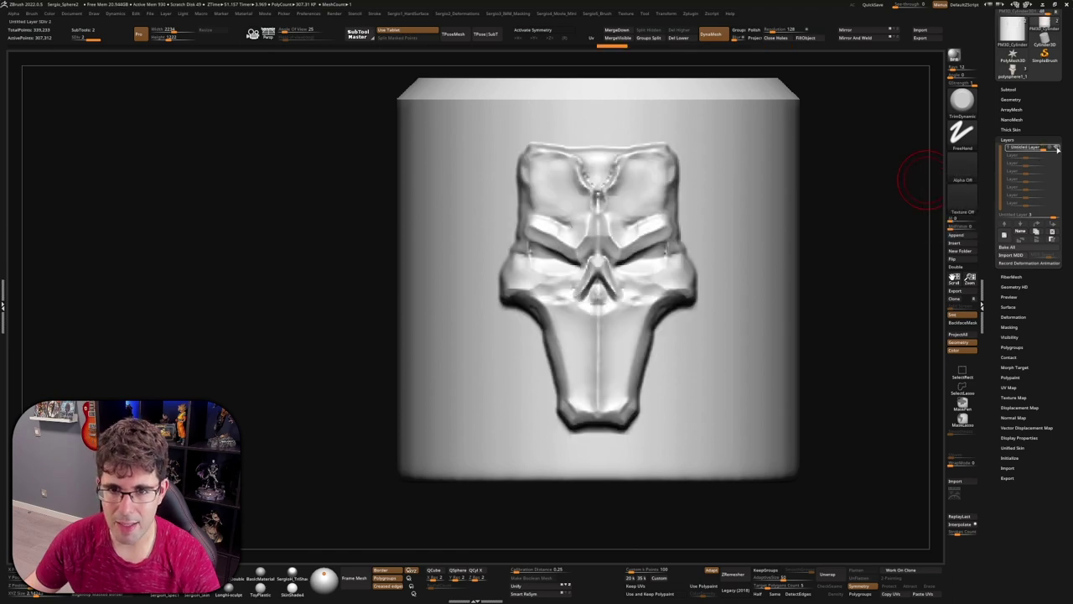
click(1057, 148)
click(1057, 149)
right_drag(587, 252, 519, 262)
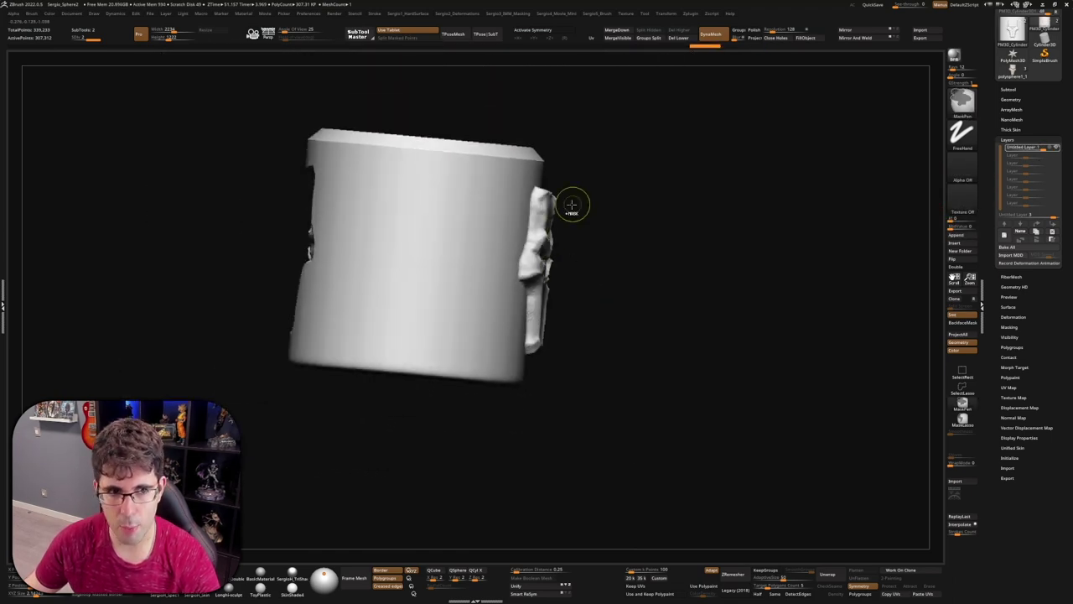
right_drag(575, 210, 408, 212)
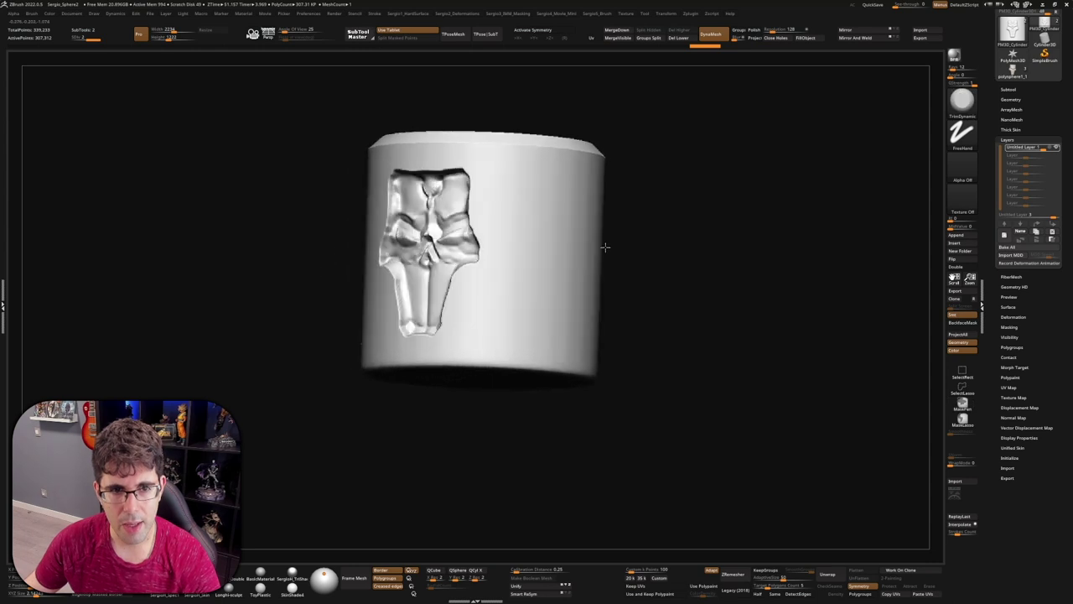
mouse_move(504, 209)
right_down()
mouse_move(525, 245)
mouse_move(618, 242)
mouse_move(437, 249)
mouse_move(504, 244)
right_up()
Hide the relief layer, check Morph Target settings, and turn the relief layer back on
click(1054, 148)
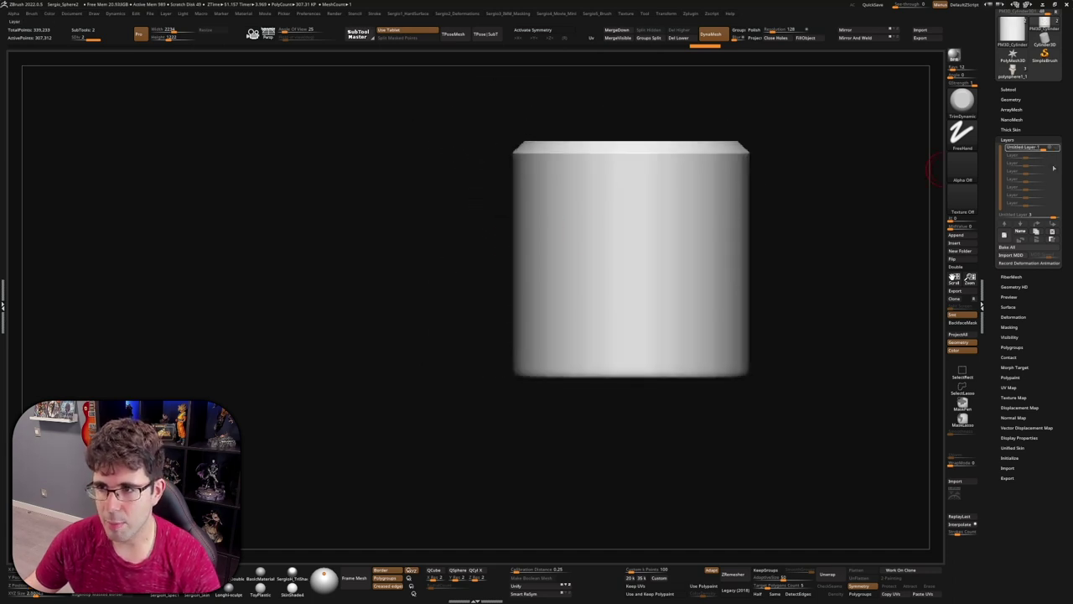
click(1022, 369)
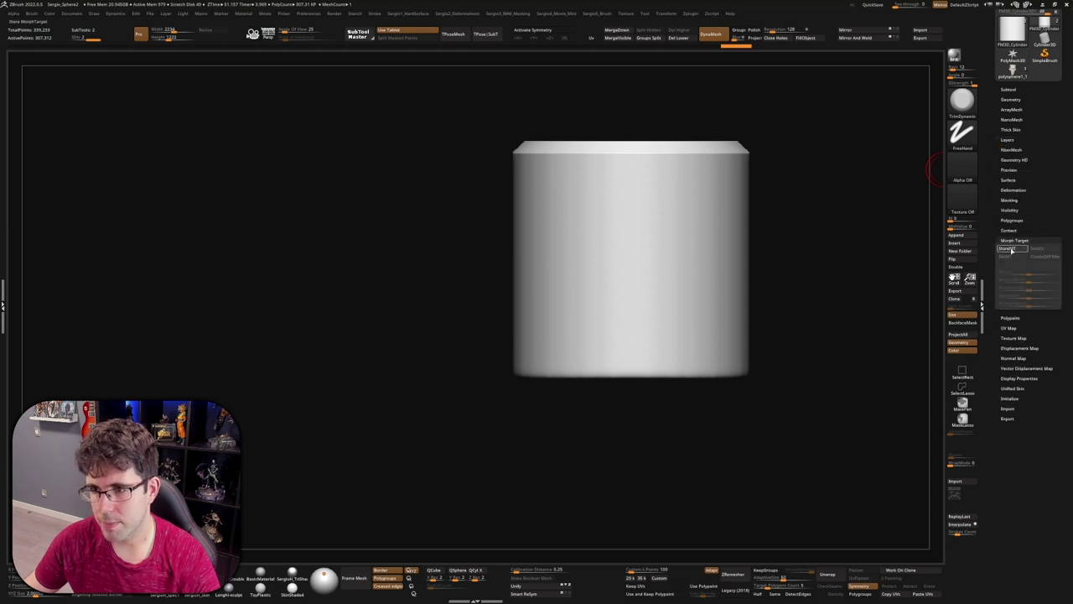
click(1024, 140)
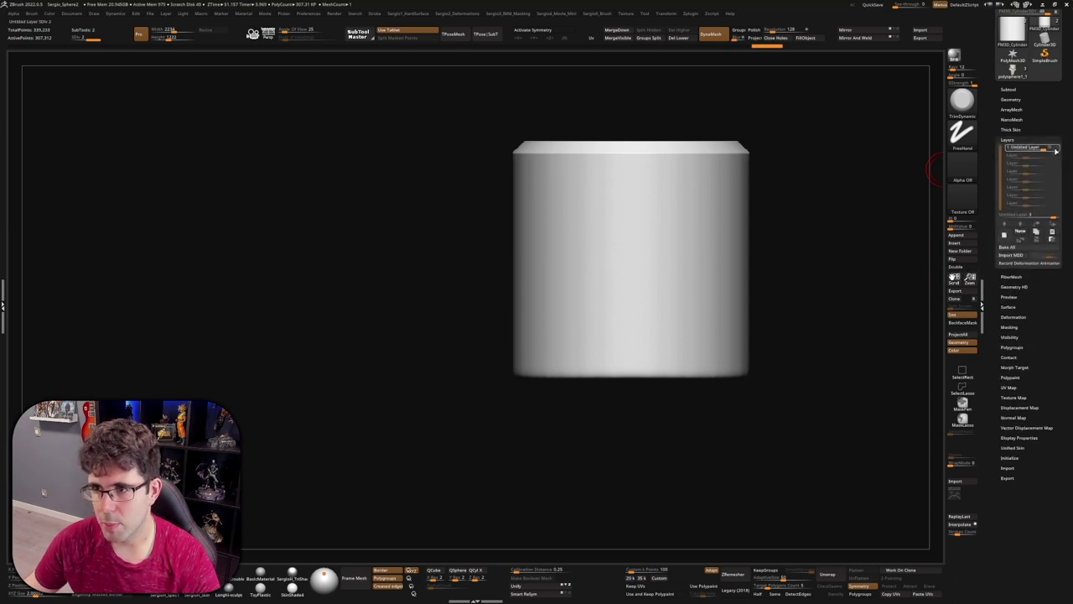
click(1055, 148)
drag(778, 211, 695, 230)
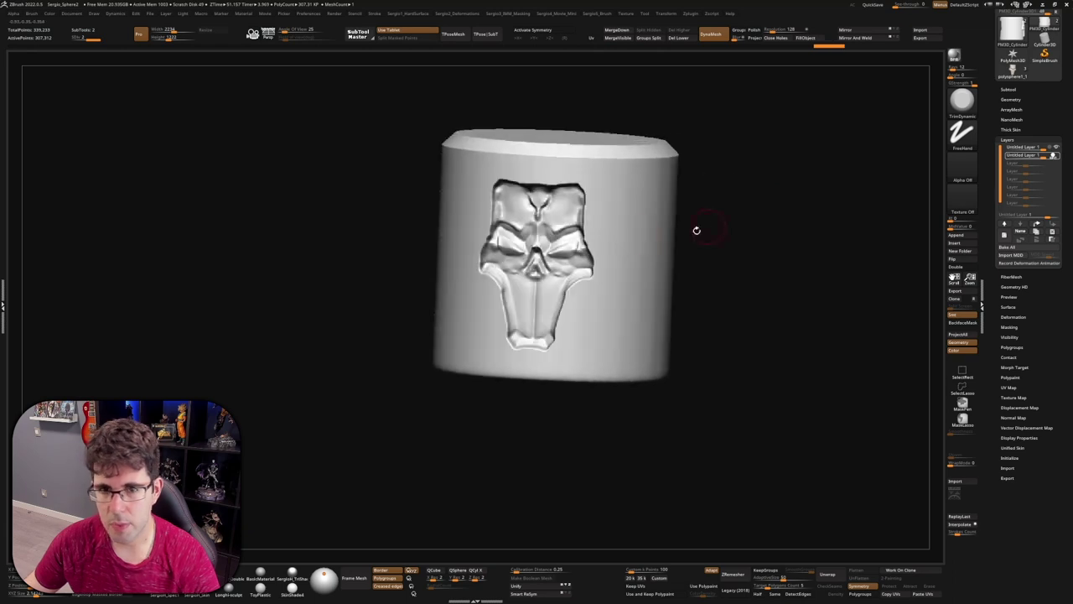
drag(595, 240, 573, 244)
Select the Morph brush and test-erase part of the skull relief detail
click(960, 105)
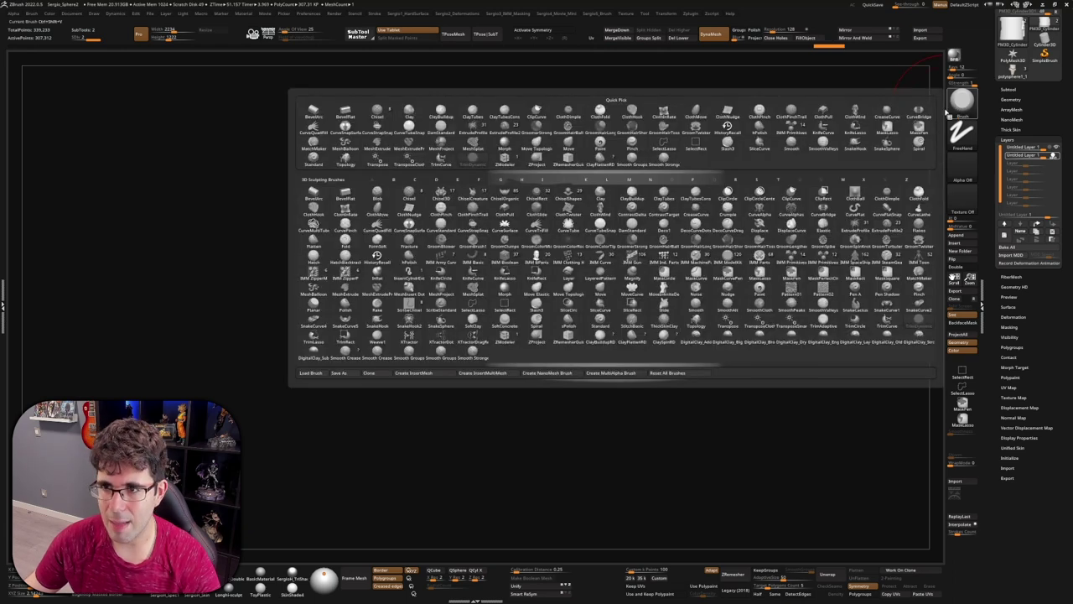
key(m)
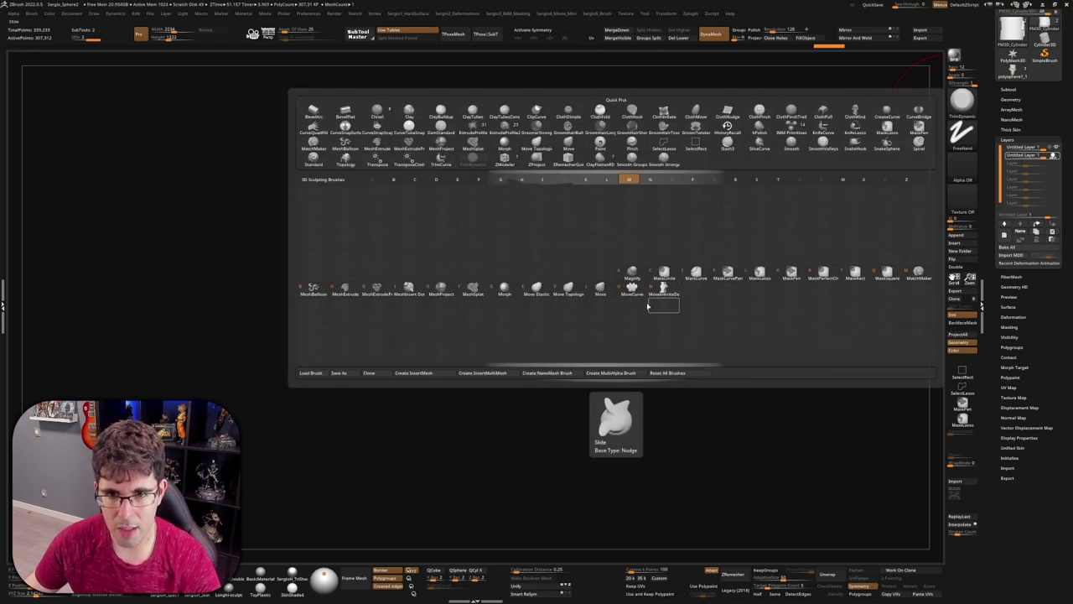
click(503, 287)
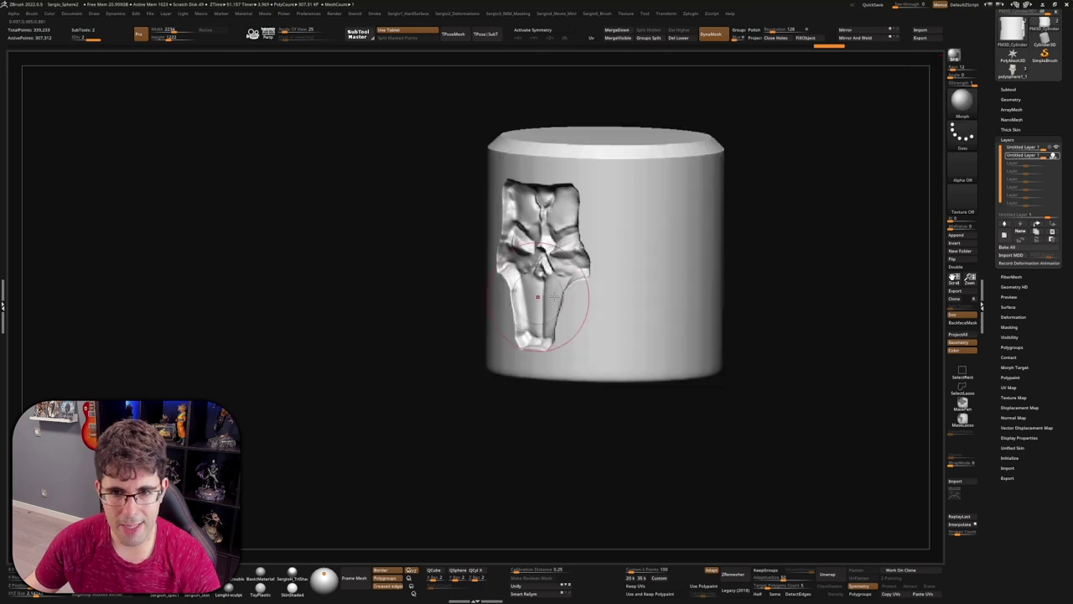
drag(612, 332, 553, 230)
mouse_move(545, 322)
mouse_down()
mouse_move(567, 221)
mouse_move(501, 227)
mouse_move(535, 340)
mouse_up()
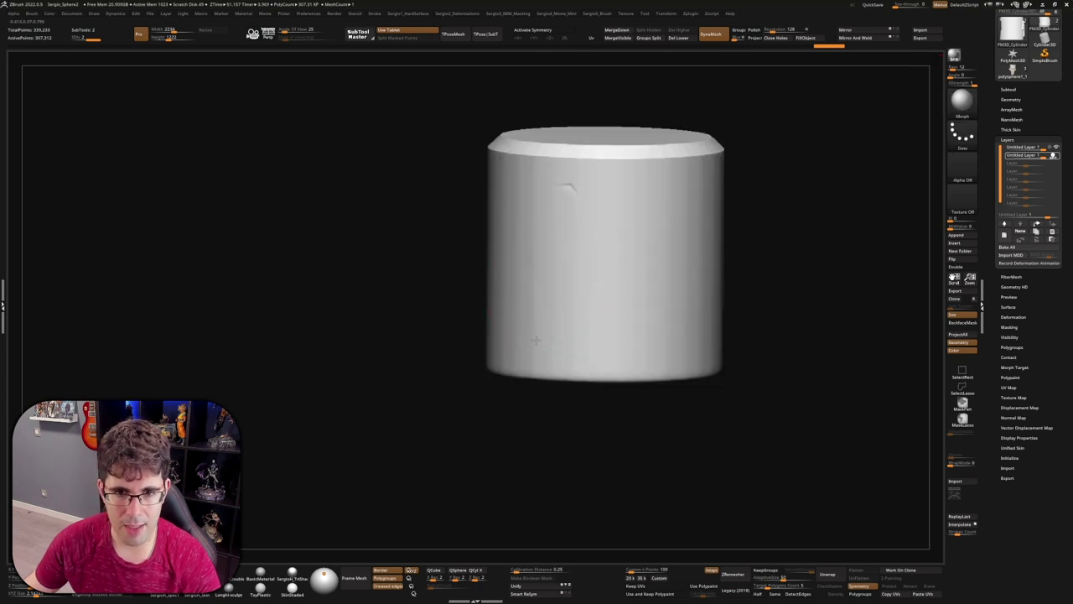
drag(582, 295, 671, 302)
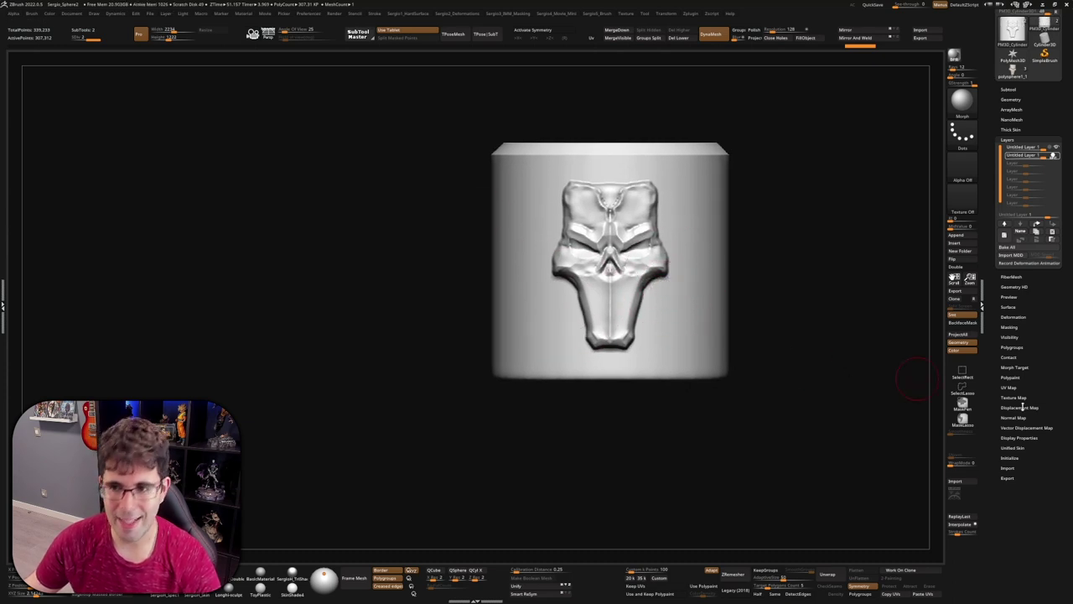
drag(575, 394, 340, 179)
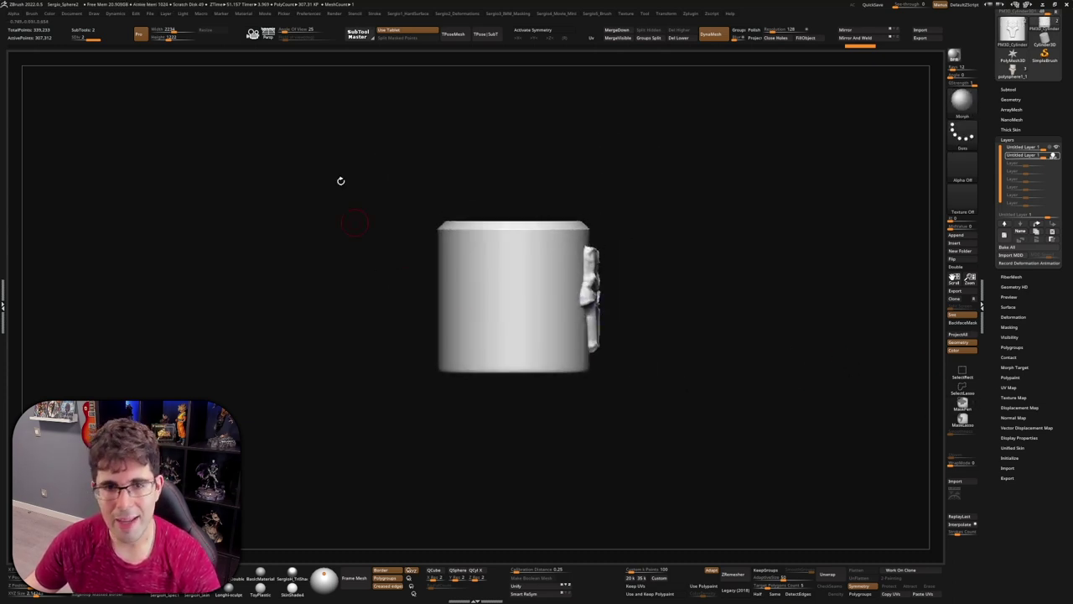
Mask the cylinder's left half, compare subdivision levels, and bring up the SubTool settings
ctrl+drag(334, 131, 503, 470)
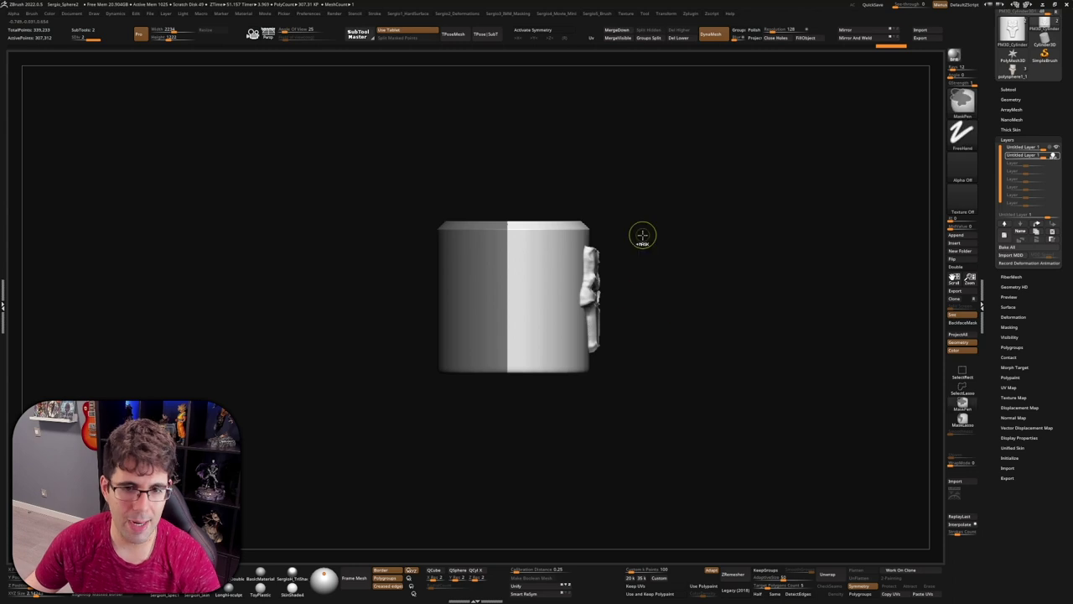
drag(640, 235, 603, 318)
ctrl+right_drag(602, 317, 947, 183)
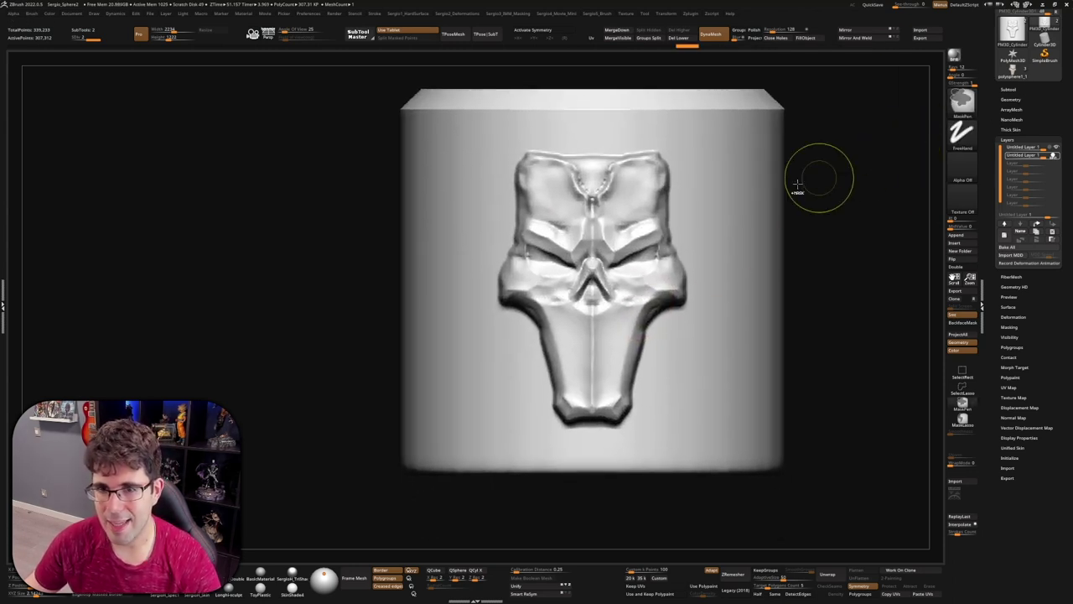
key(shift+d)
drag(760, 209, 692, 249)
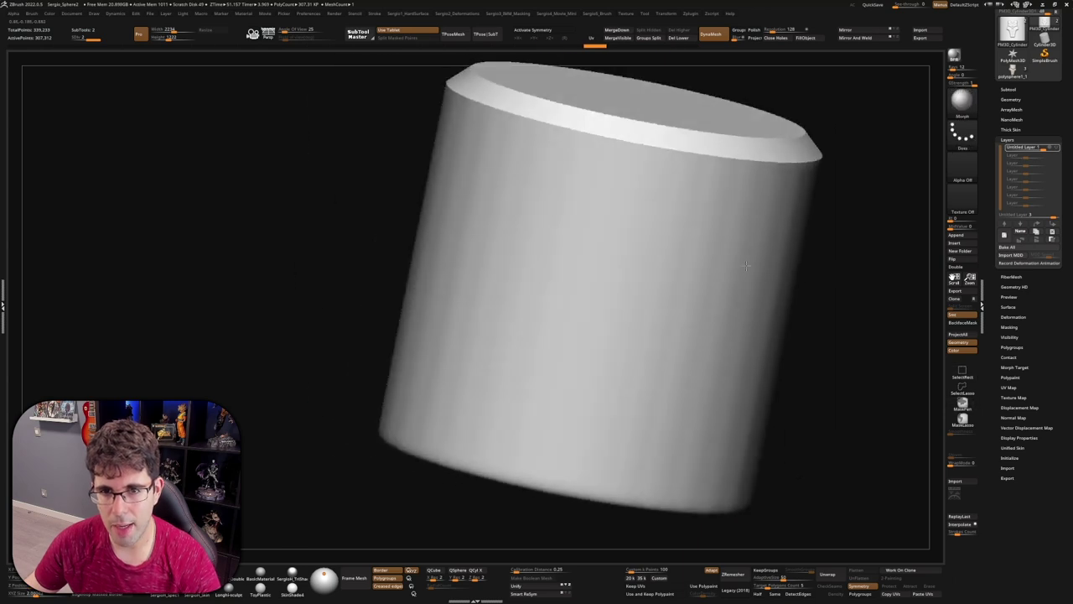
key(d)
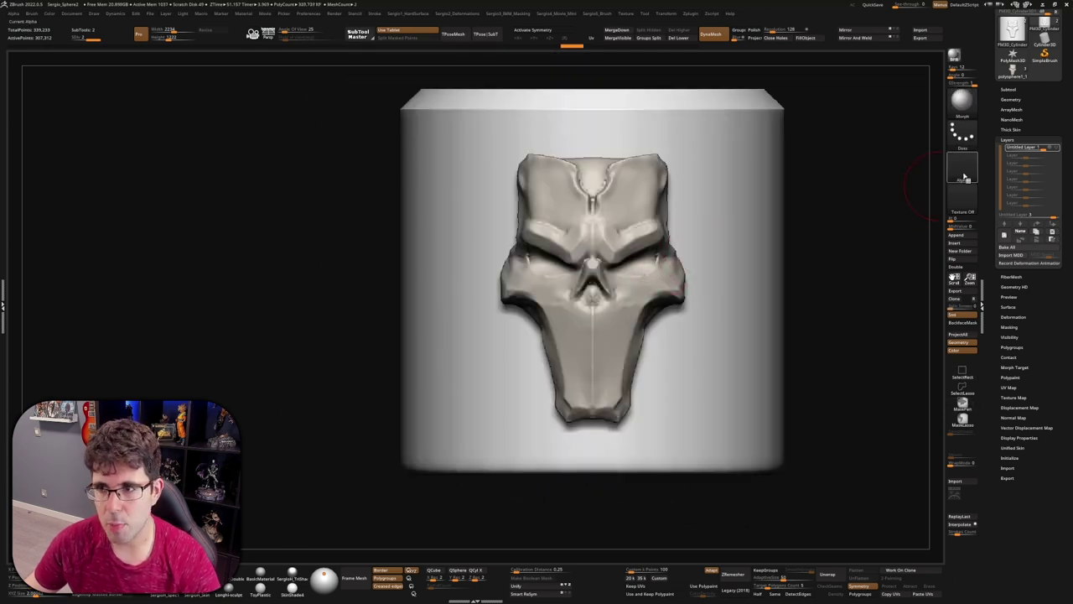
click(1028, 90)
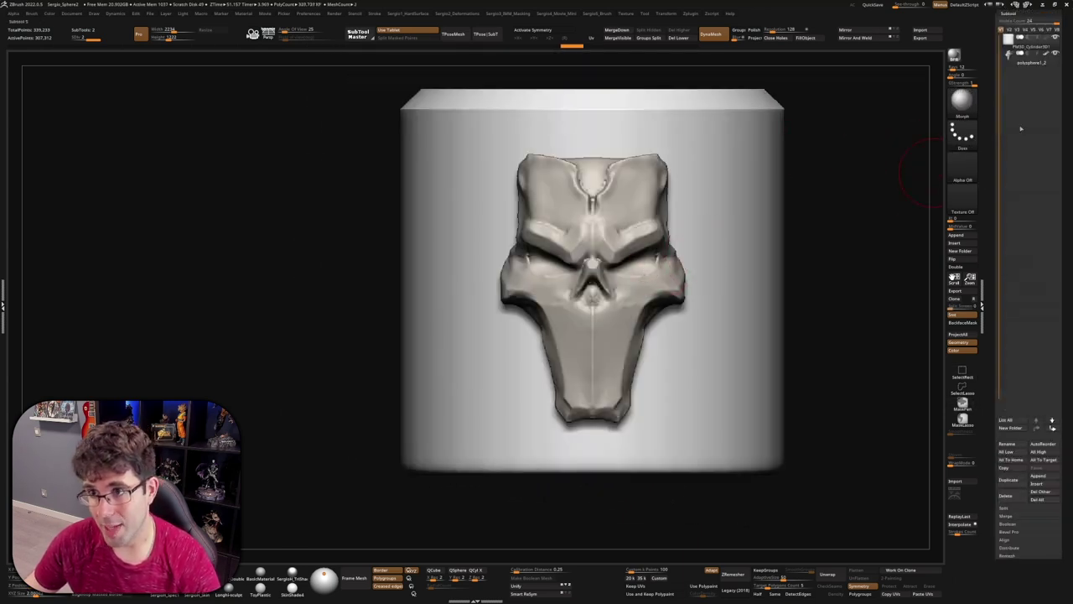
scroll(1049, 518, down, 1)
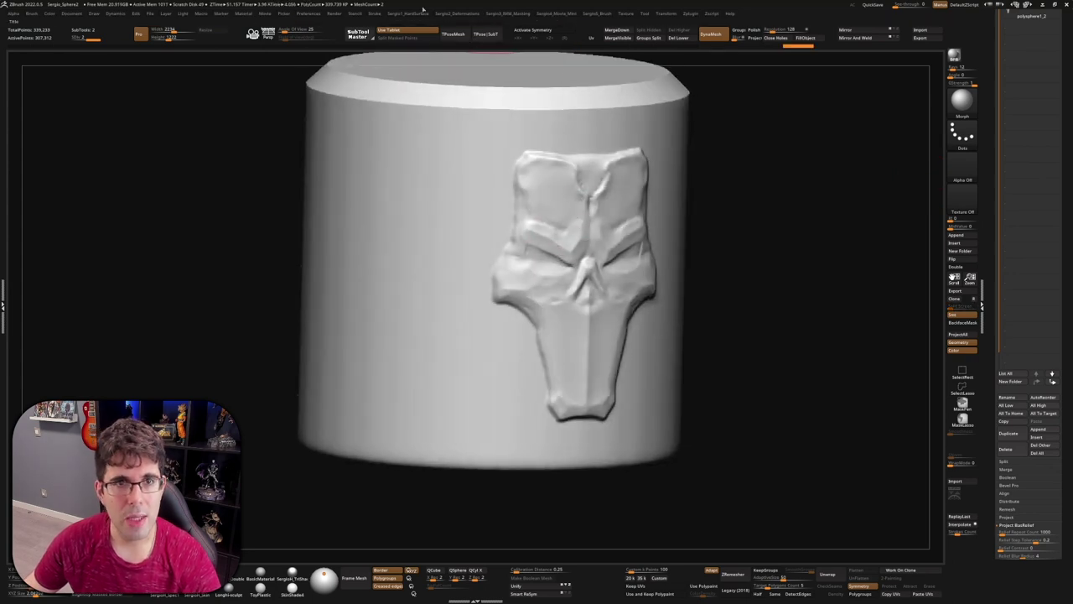
Retune the last skull relief stamp's depth with Stroke > Adjust Last Stroke, then orbit to check
click(380, 15)
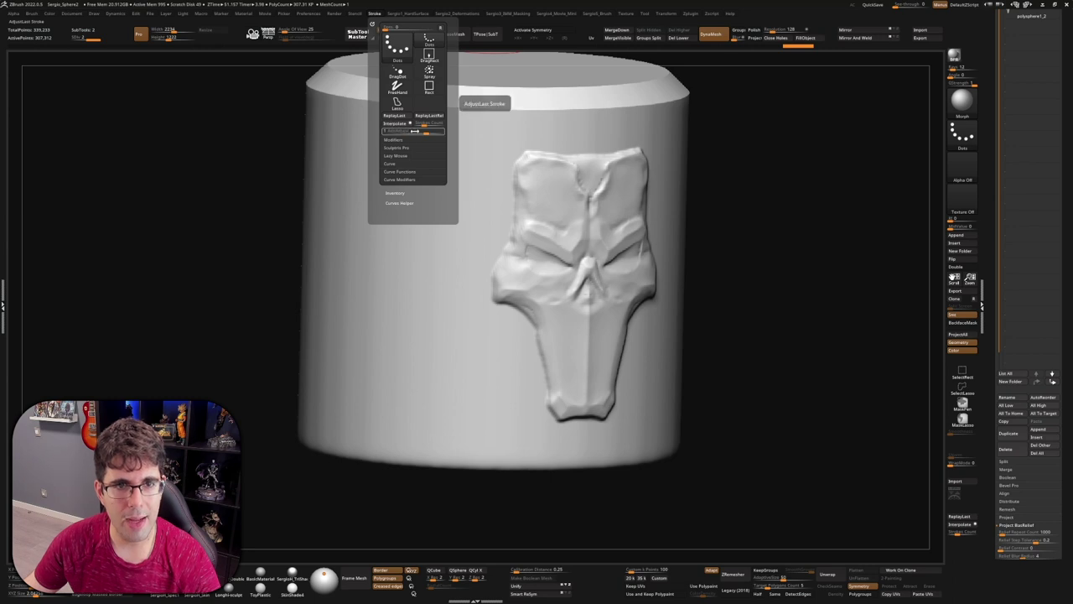
drag(430, 137, 407, 132)
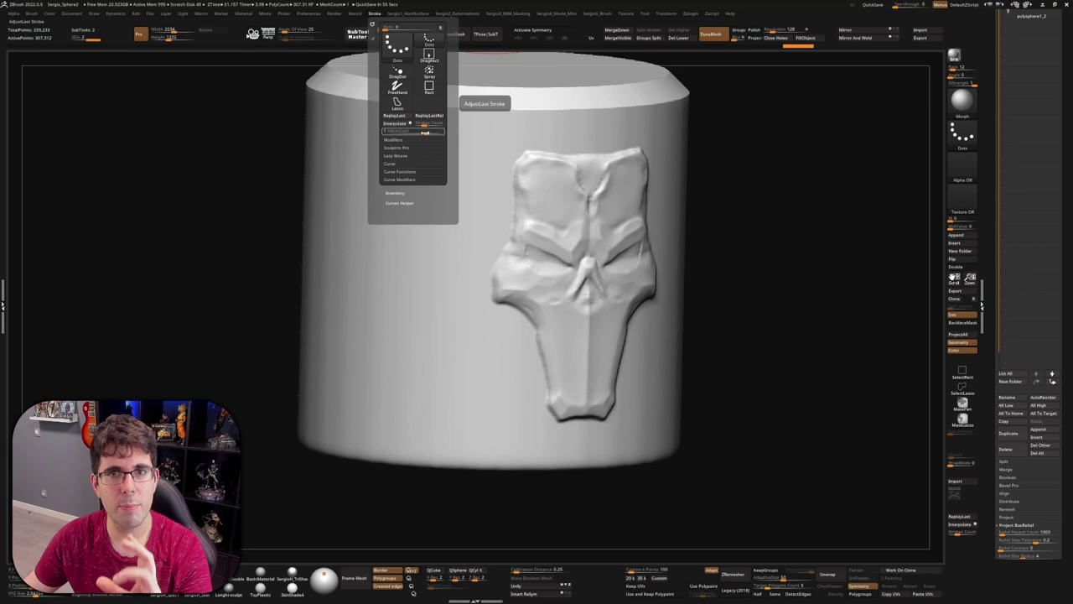
mouse_move(425, 132)
mouse_down()
mouse_move(436, 130)
mouse_move(401, 132)
mouse_move(431, 132)
mouse_up()
mouse_move(738, 269)
mouse_down()
mouse_move(678, 235)
mouse_move(637, 251)
mouse_move(625, 343)
mouse_move(591, 239)
mouse_up()
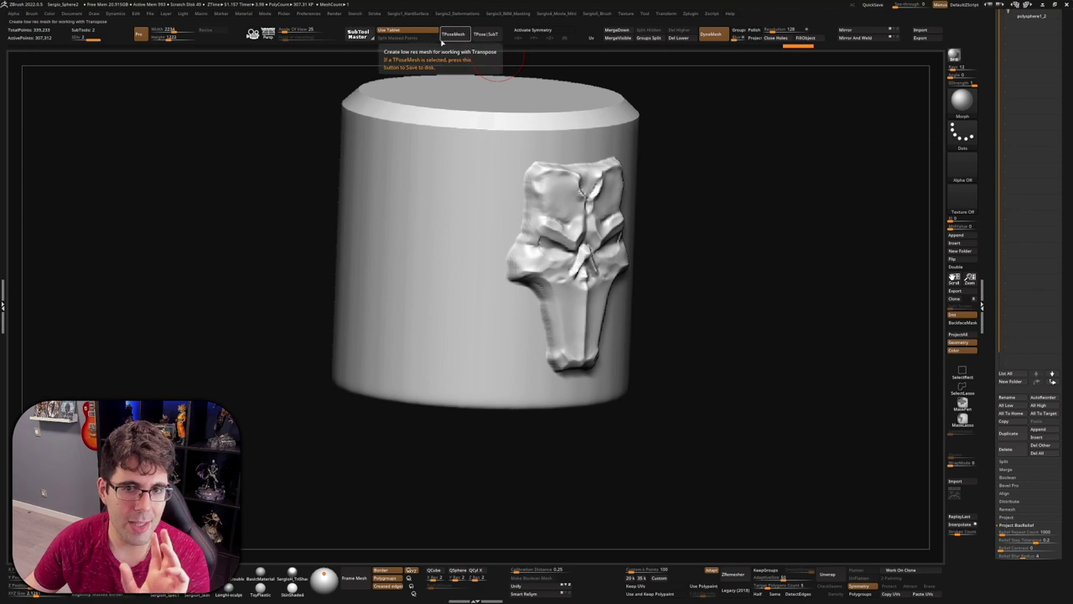
mouse_move(439, 46)
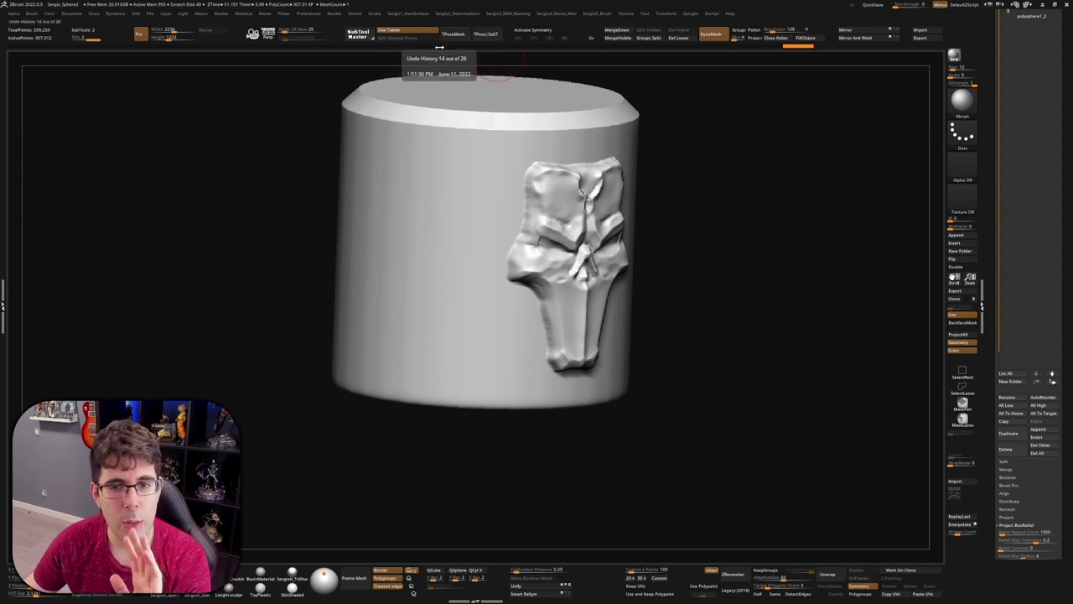
mouse_move(492, 132)
mouse_down()
mouse_move(576, 213)
mouse_move(311, 175)
mouse_up()
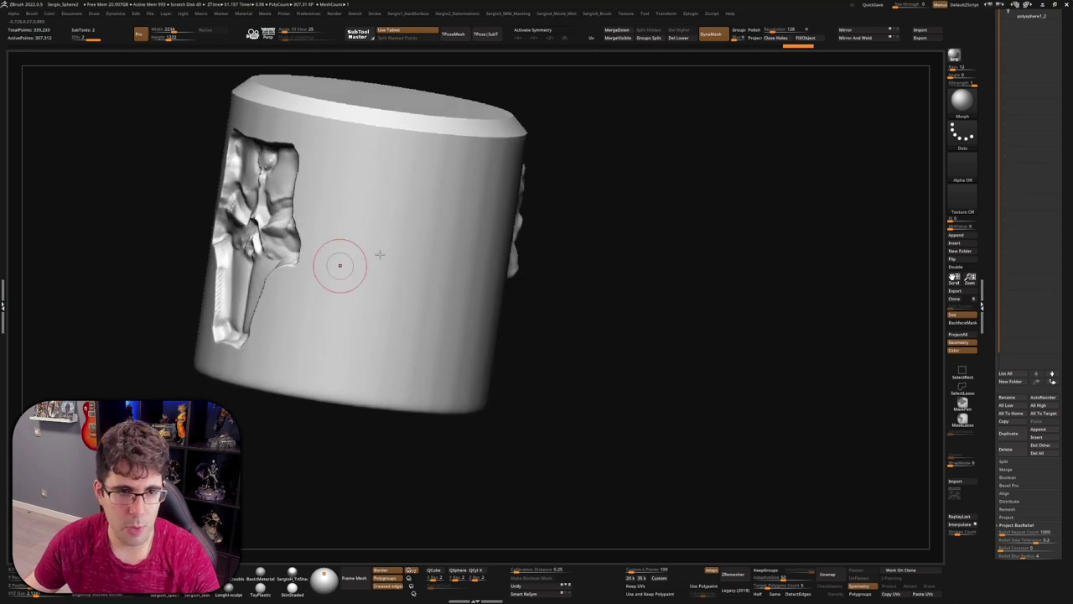
mouse_move(343, 256)
alt+mouse_down()
mouse_move(637, 268)
mouse_move(670, 251)
mouse_move(671, 201)
mouse_move(738, 251)
alt+mouse_up()
drag(586, 276, 502, 277)
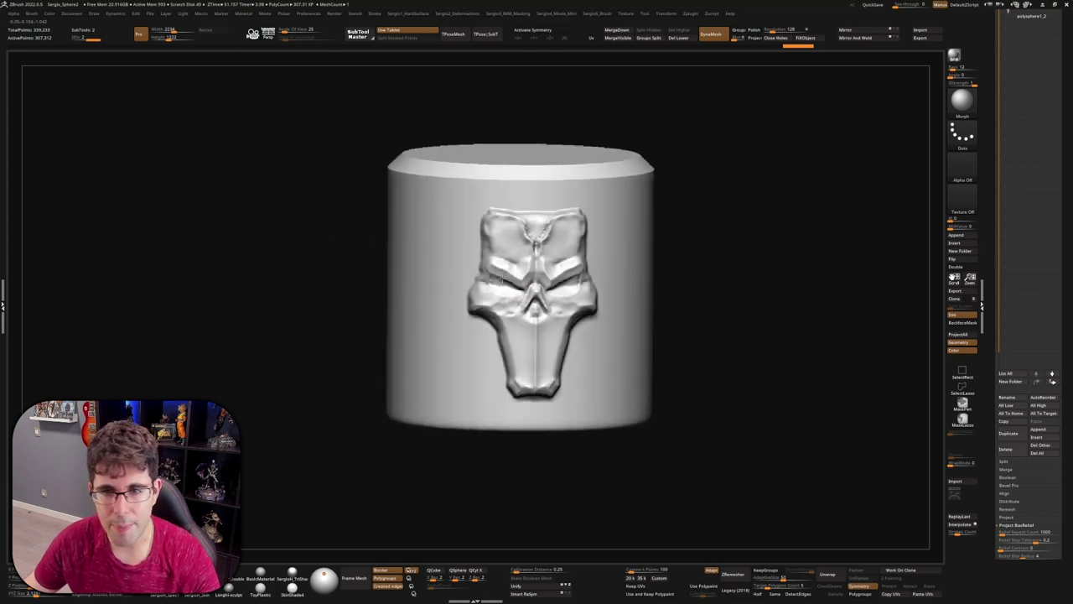
scroll(1027, 252, up, 5)
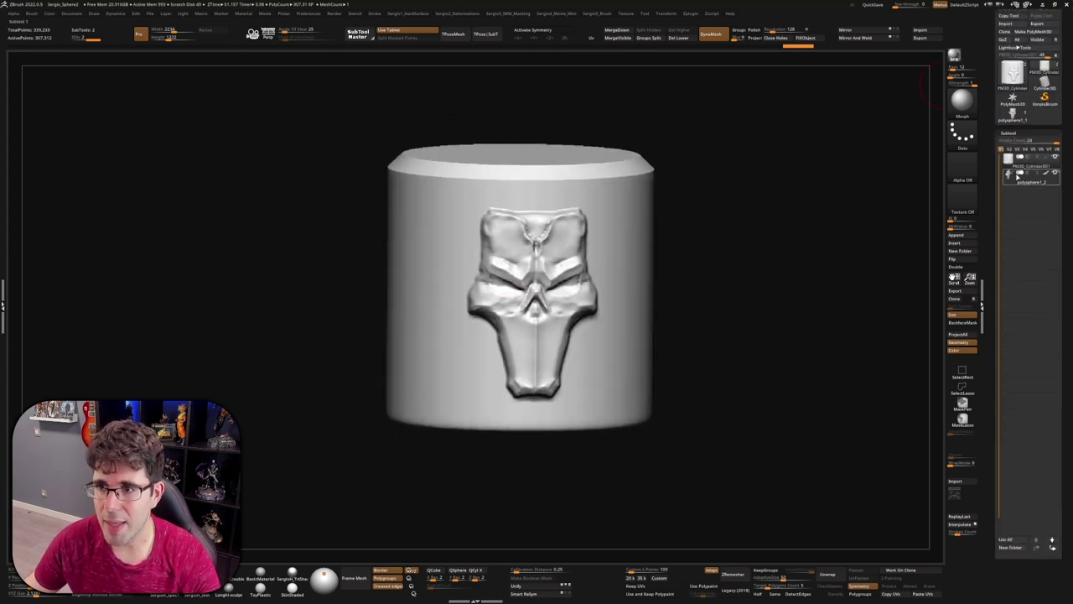
Select the standalone skull subtool, dismiss the morph target warning, and pick the Clay brush
click(1020, 180)
drag(586, 231, 652, 230)
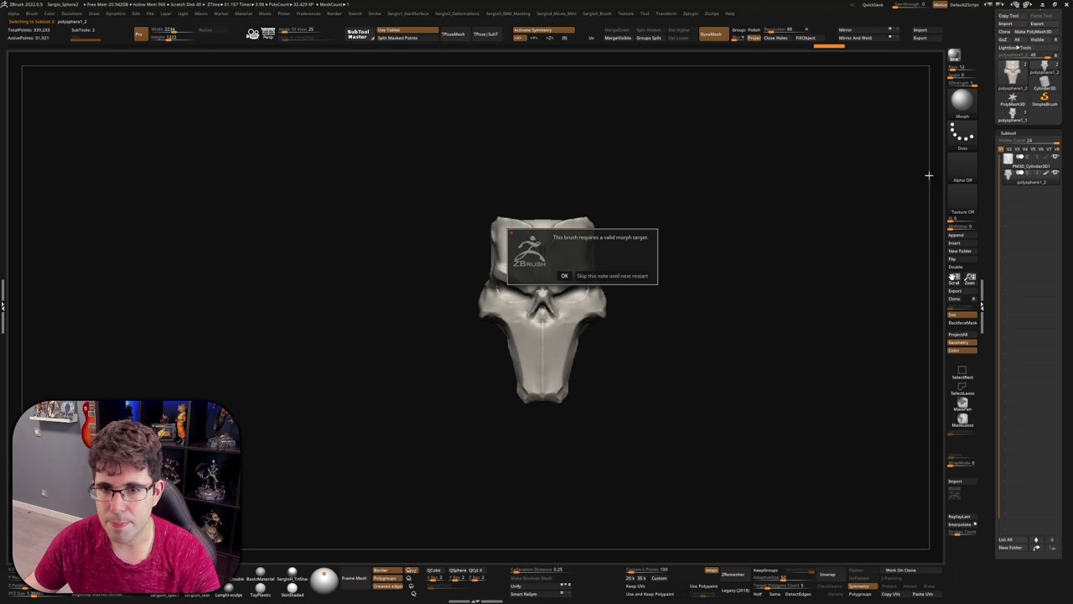
click(564, 275)
key(space)
click(602, 264)
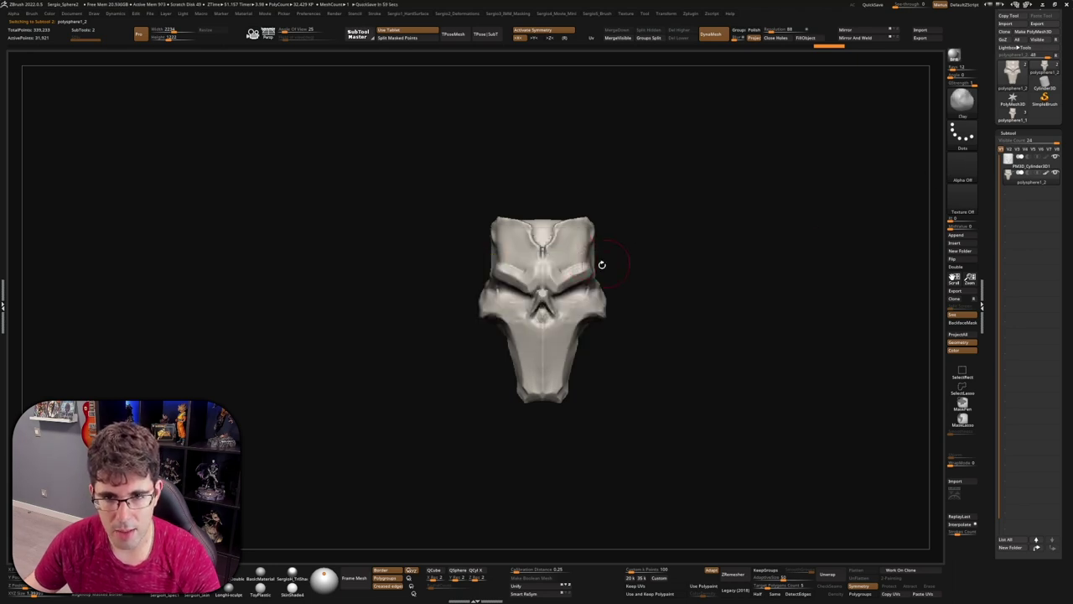
Make a BasRelief alpha from the skull, then reselect the cylinder subtool
click(15, 13)
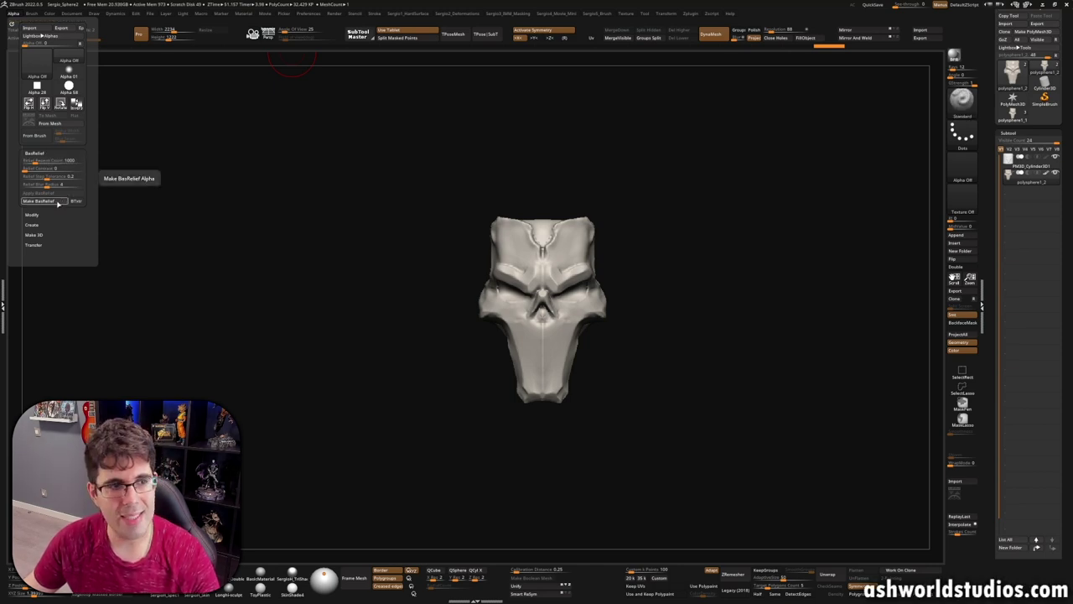
click(57, 203)
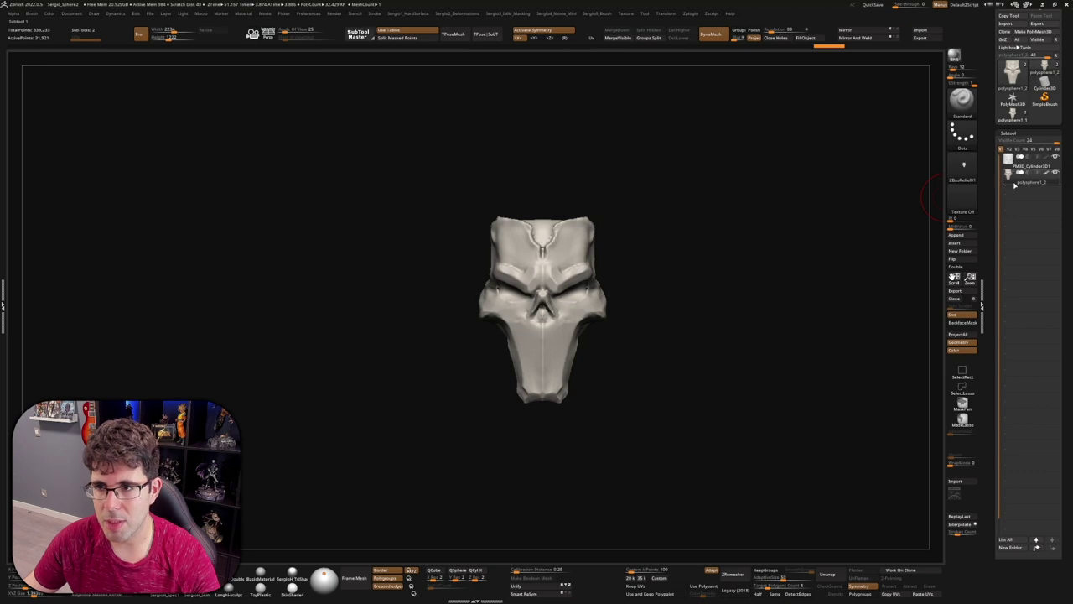
click(1008, 166)
mouse_move(688, 280)
mouse_down()
mouse_move(550, 311)
mouse_move(445, 280)
mouse_move(468, 455)
mouse_up()
click(962, 134)
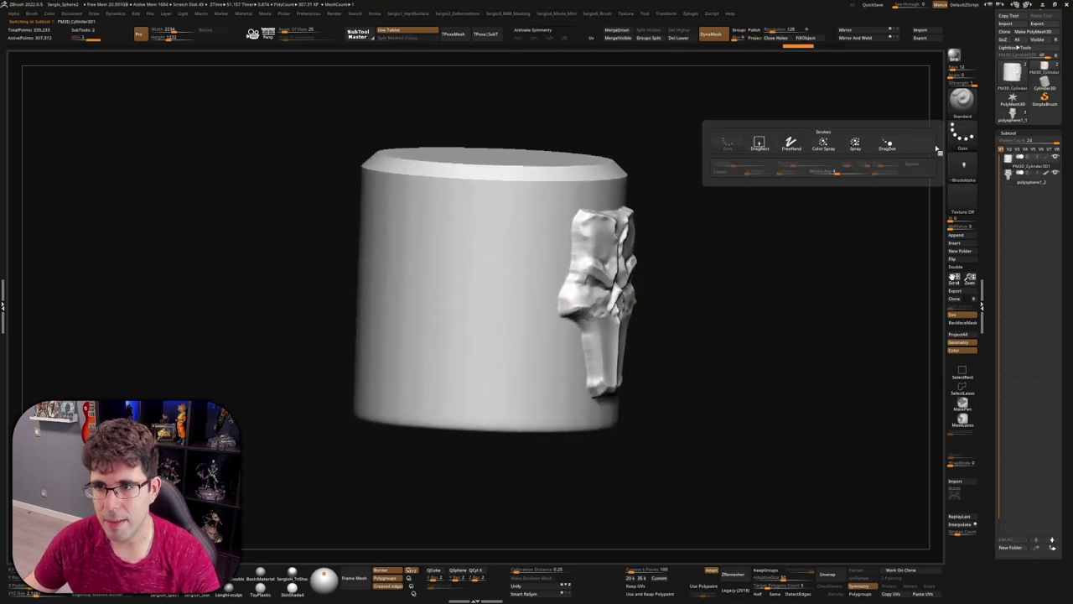
With the DragRect stroke, stamp two skull reliefs from the BasRelief alpha onto the cylinder
click(759, 147)
drag(502, 251, 491, 344)
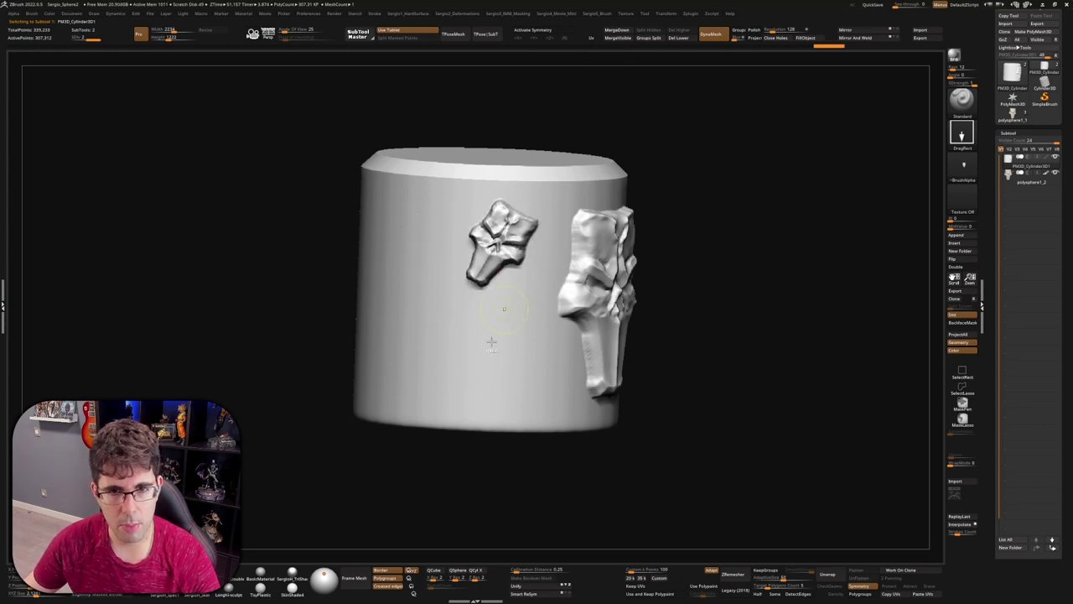
drag(503, 469, 481, 129)
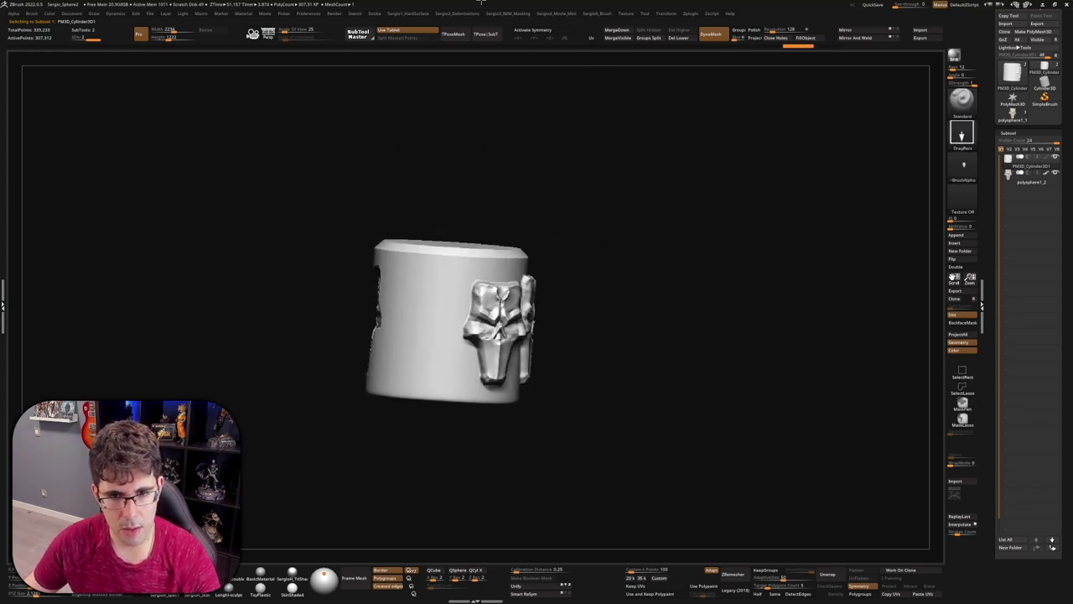
mouse_move(475, 92)
mouse_down()
mouse_move(454, 324)
mouse_move(418, 37)
mouse_up()
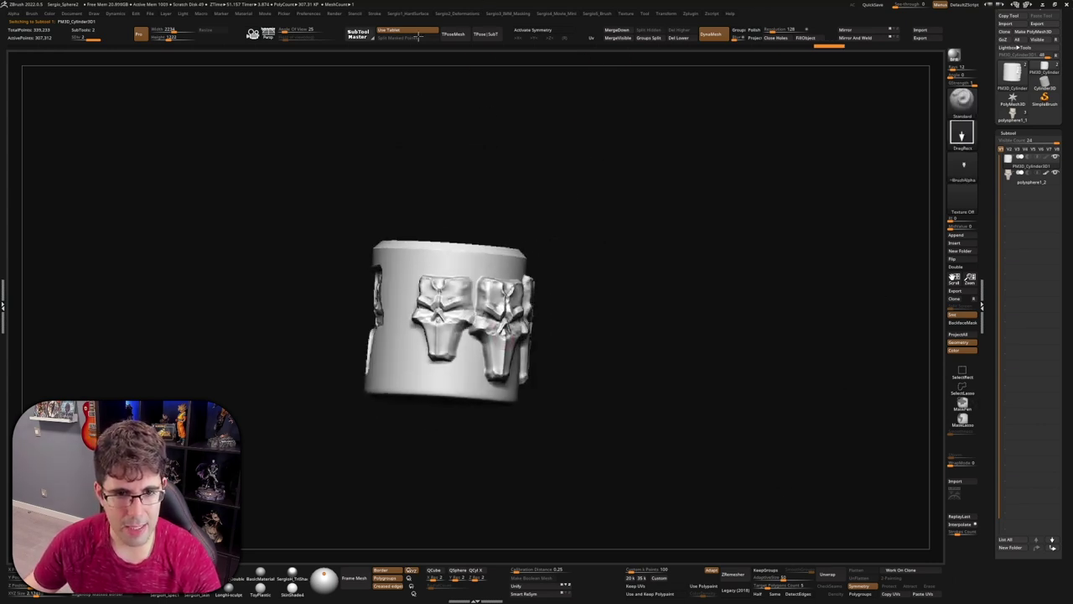
Rotate the cylinder so one of the skull emblems faces the front
drag(424, 98, 434, 307)
key(space)
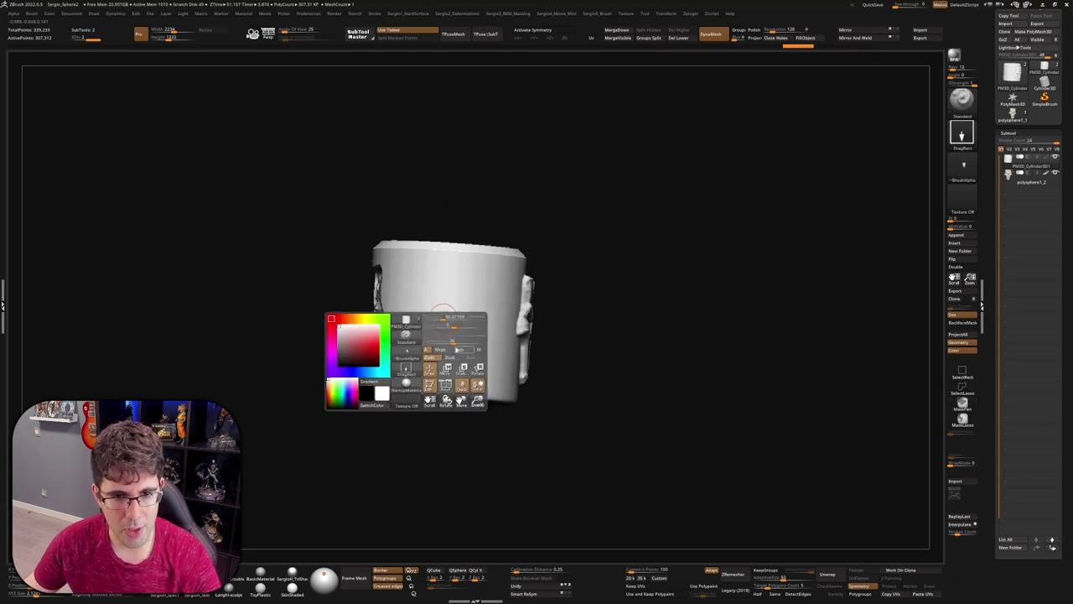
mouse_move(456, 335)
mouse_down()
mouse_move(481, 265)
mouse_move(512, 327)
mouse_move(587, 336)
mouse_up()
scroll(532, 352, up, 3)
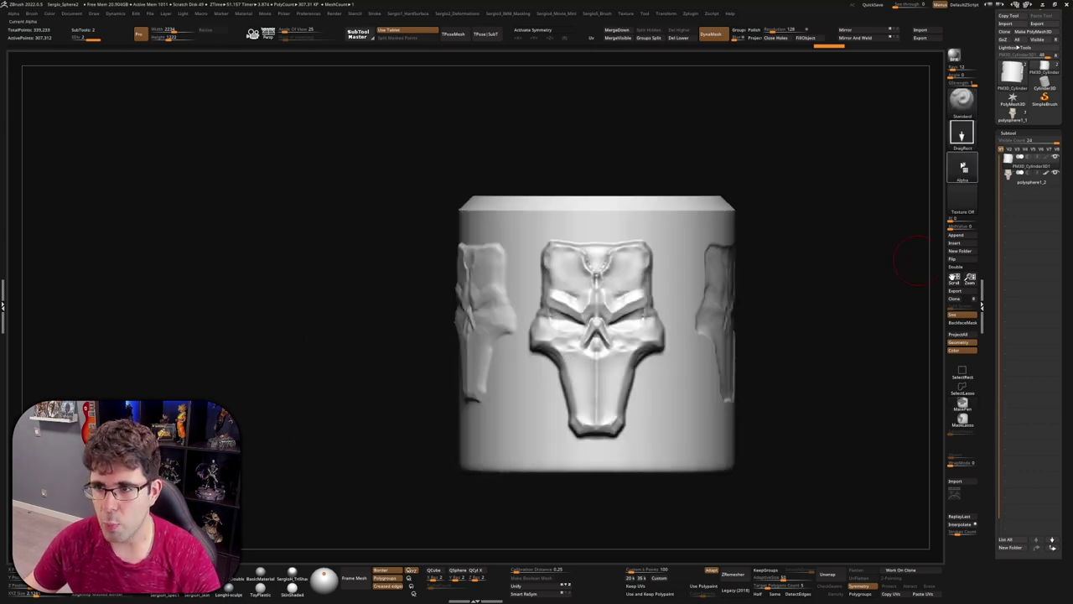
Select the polysphere_2 skull mask, frame it face-on, and make BasRelief alpha ZBasRelief03
click(1018, 180)
drag(917, 252, 889, 370)
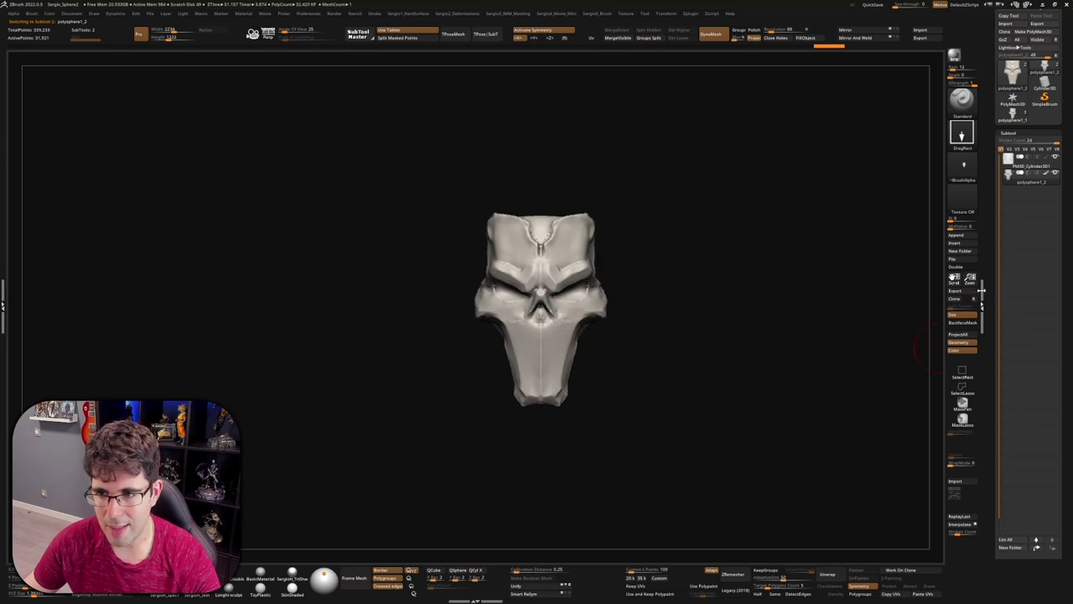
drag(970, 280, 965, 352)
key(f)
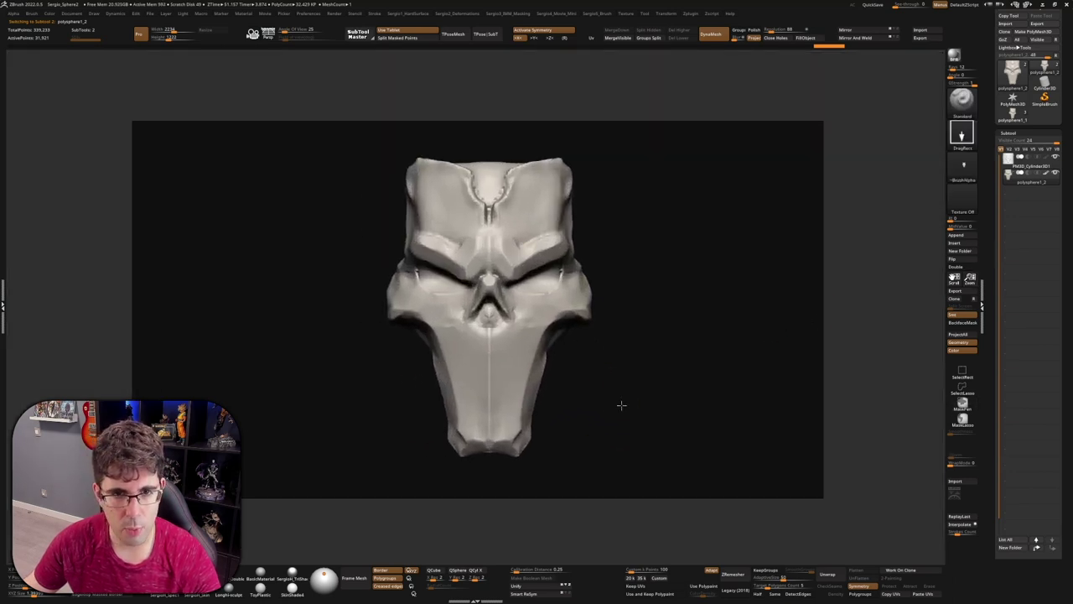
drag(621, 405, 621, 407)
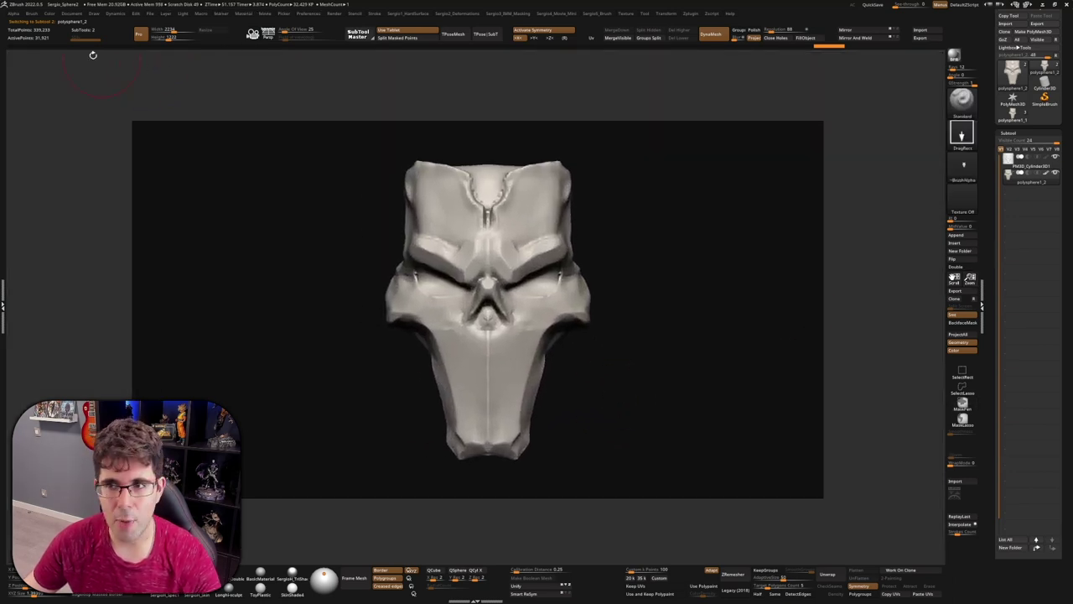
click(24, 14)
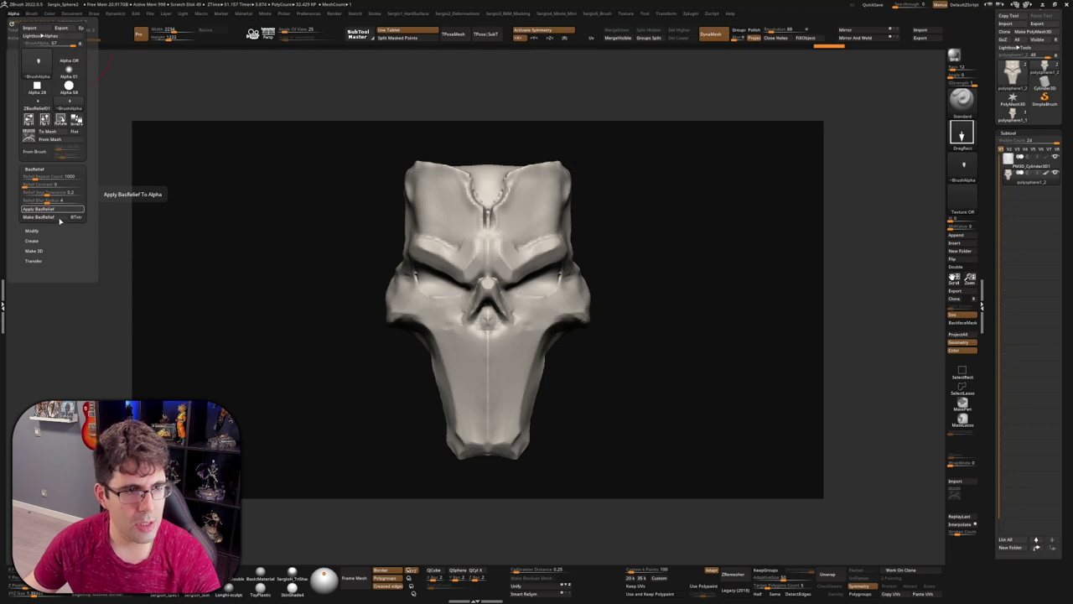
click(64, 218)
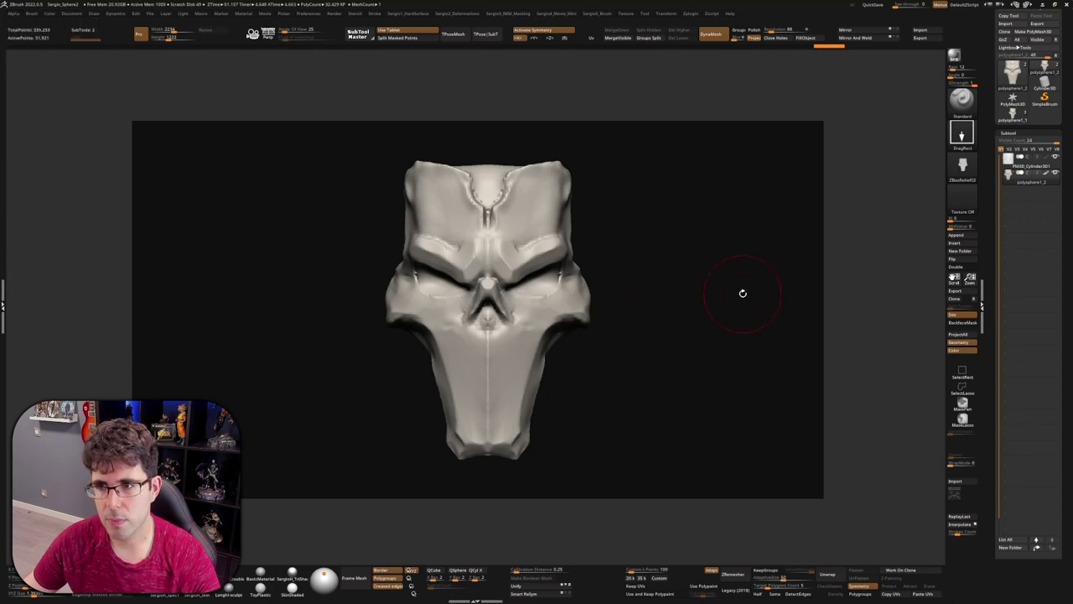
Back on the framed cylinder, stamp the new skull relief over the left emblem
click(1021, 166)
drag(620, 327, 446, 329)
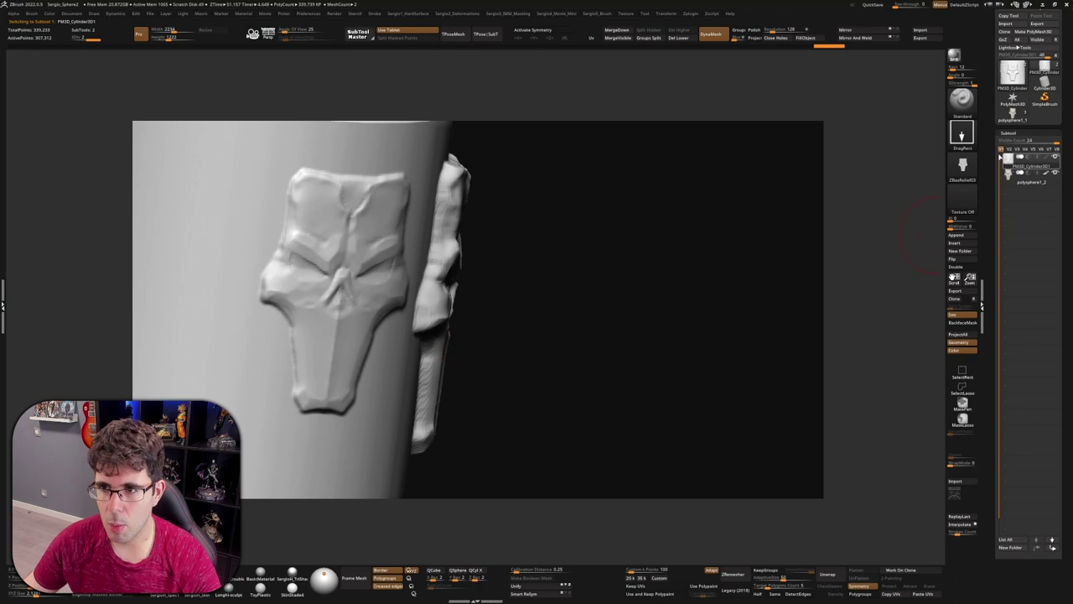
key(f)
drag(587, 305, 652, 143)
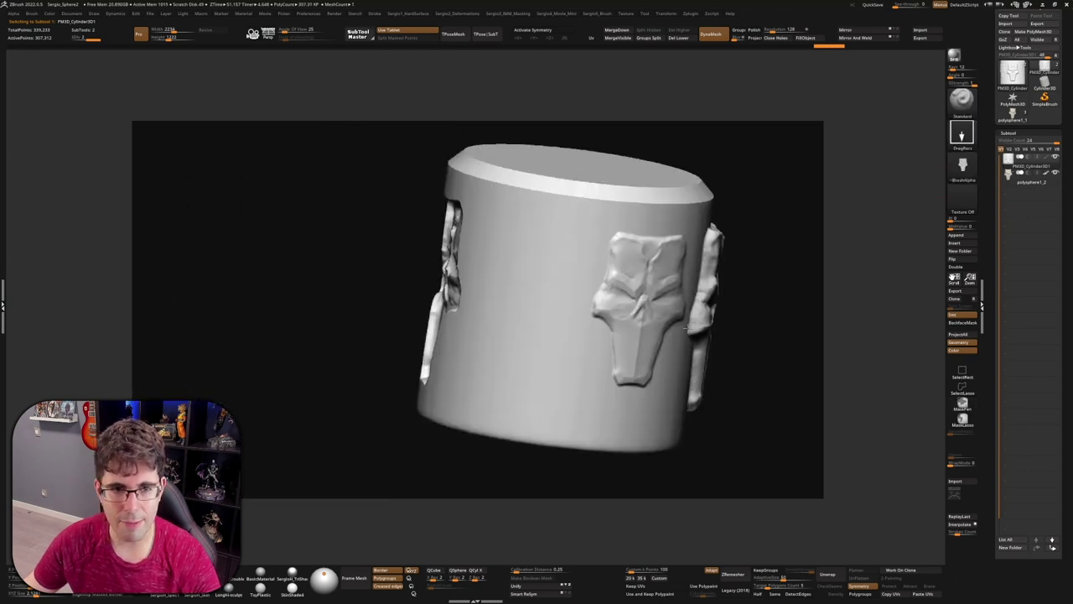
mouse_move(637, 368)
mouse_down()
mouse_move(580, 355)
mouse_move(616, 189)
mouse_up()
Compare the left emblem before and after by undoing and redoing the stamps
key(ctrl+z)
key(ctrl+z)
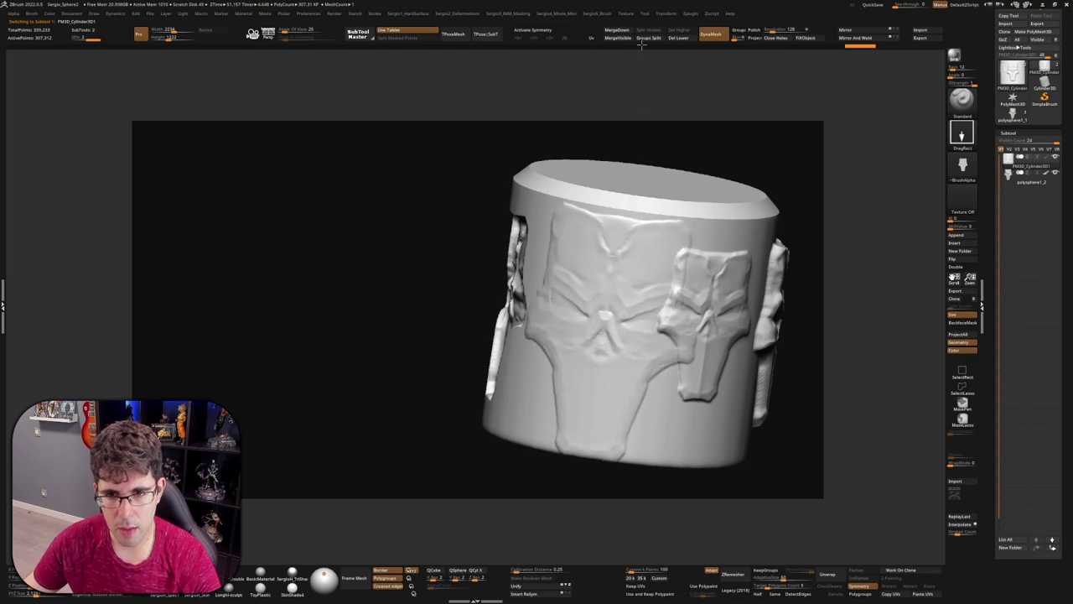
key(ctrl+z)
key(ctrl+z)
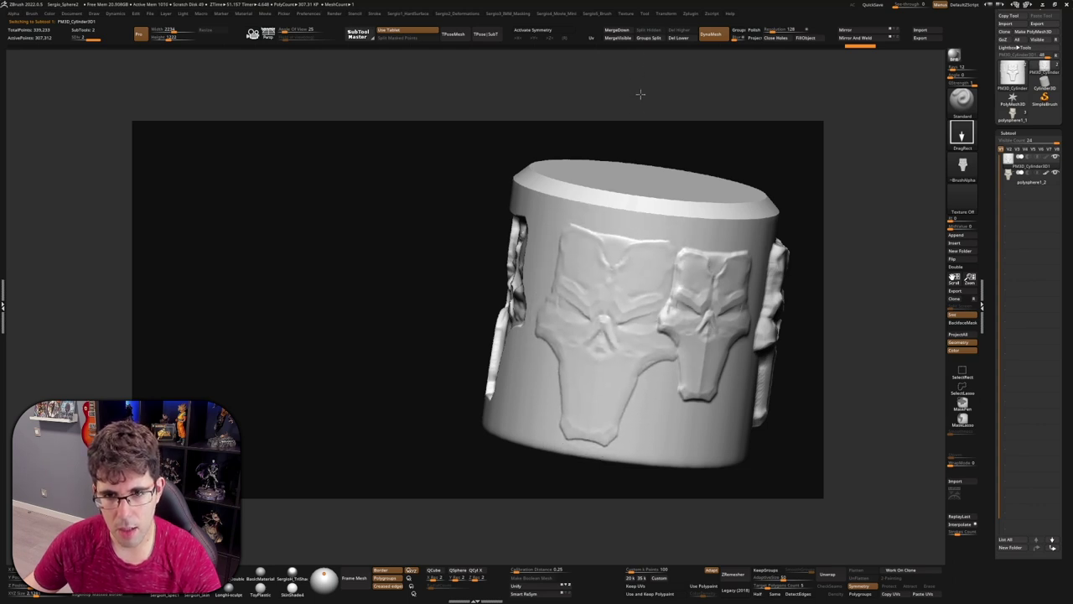
key(ctrl+z)
key(space)
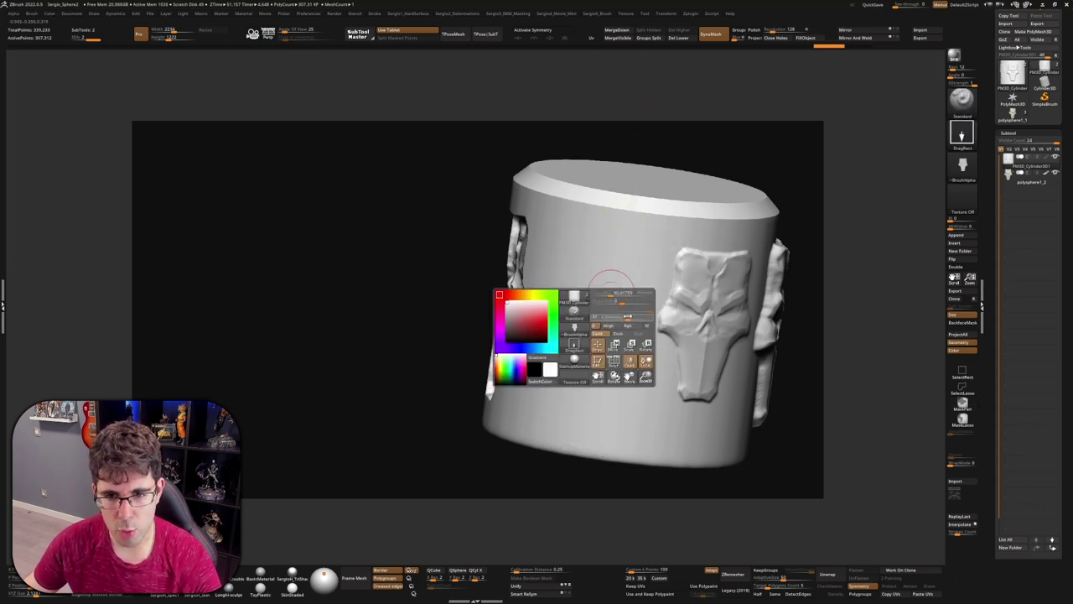
key(ctrl+shift+z)
key(ctrl+shift+z)
key(ctrl+shift+z)
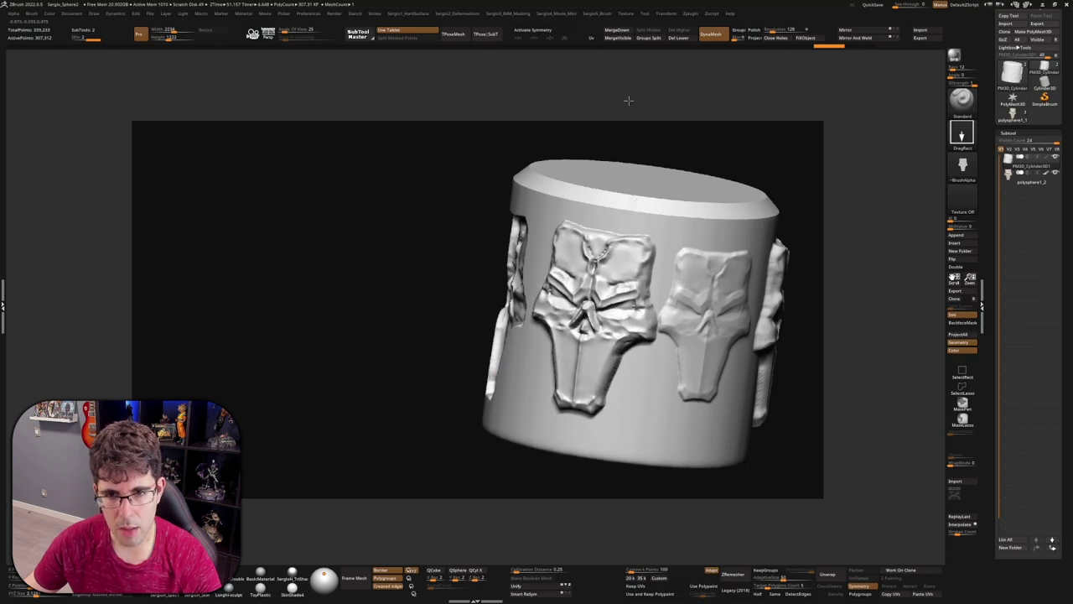
key(ctrl+shift+z)
key(ctrl+shift+z)
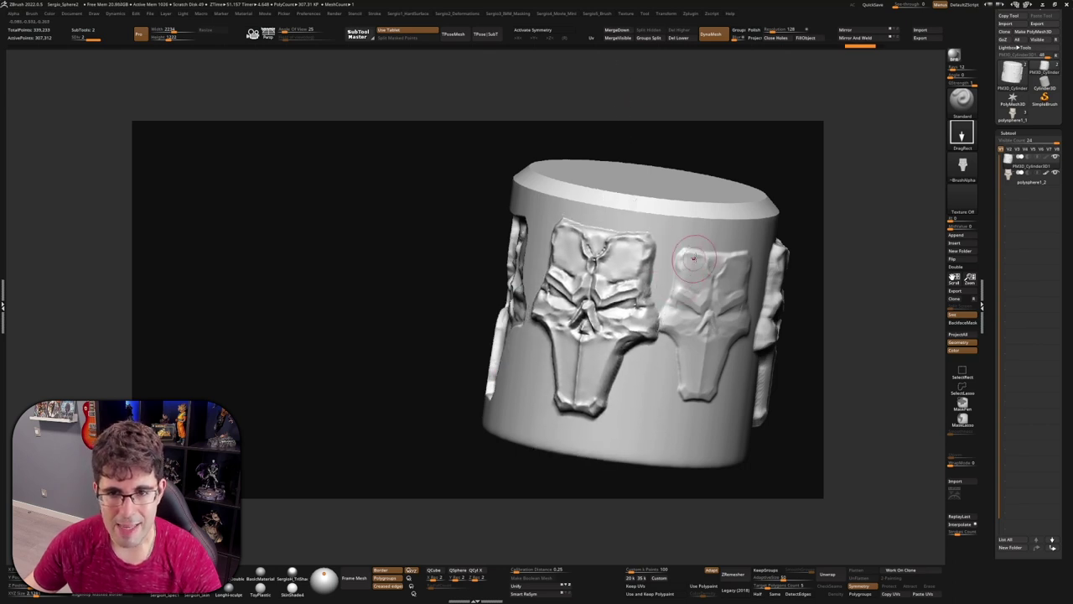
Stamp a skull relief on the cylinder's bottom end cap and resize it via Stroke > Adjust Last
right_drag(671, 274, 681, 211)
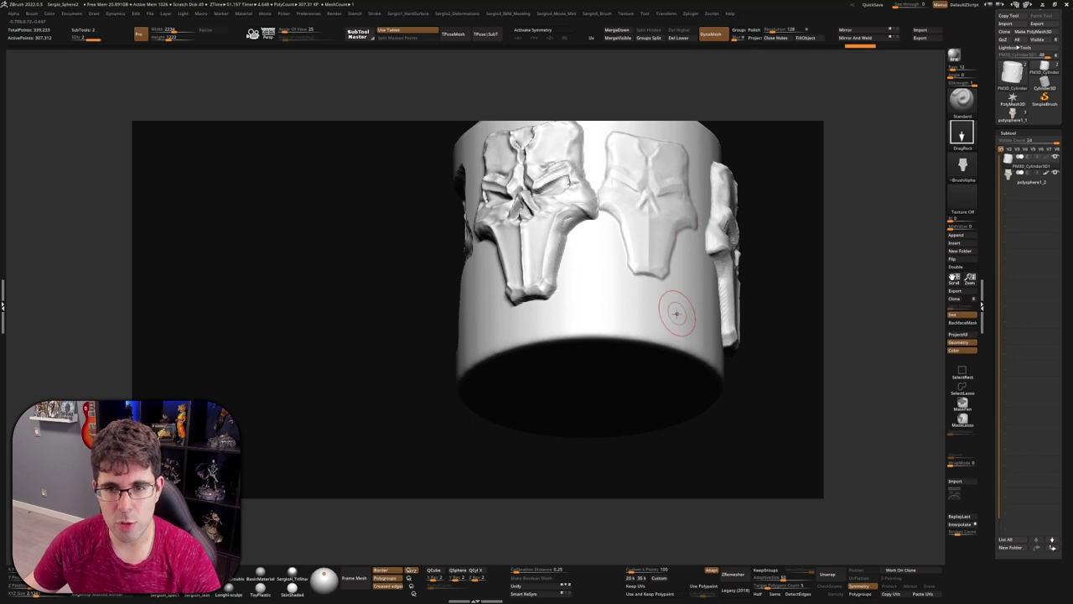
right_drag(676, 306, 698, 88)
key(ctrl+z)
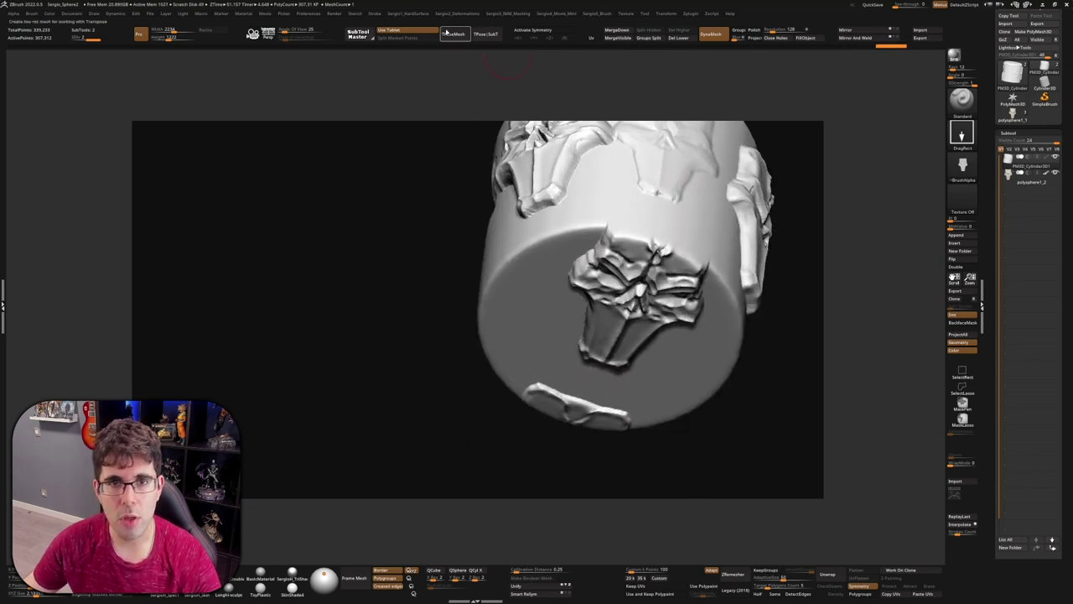
click(375, 13)
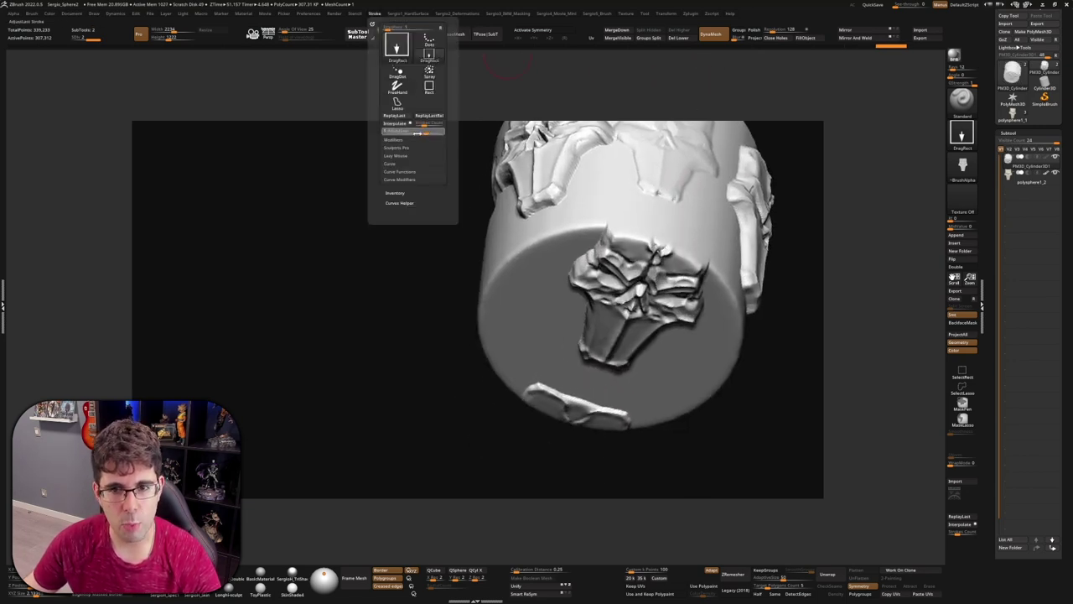
drag(417, 133, 424, 132)
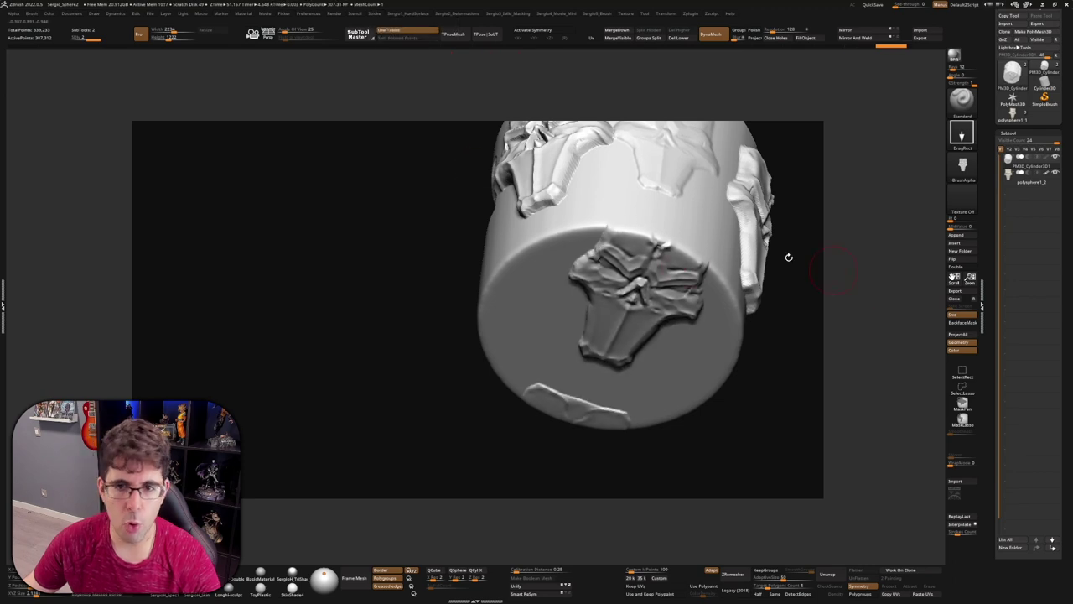
Try a skull stamp on the cylinder's front, then undo it to leave the front blank
right_drag(789, 257, 609, 316)
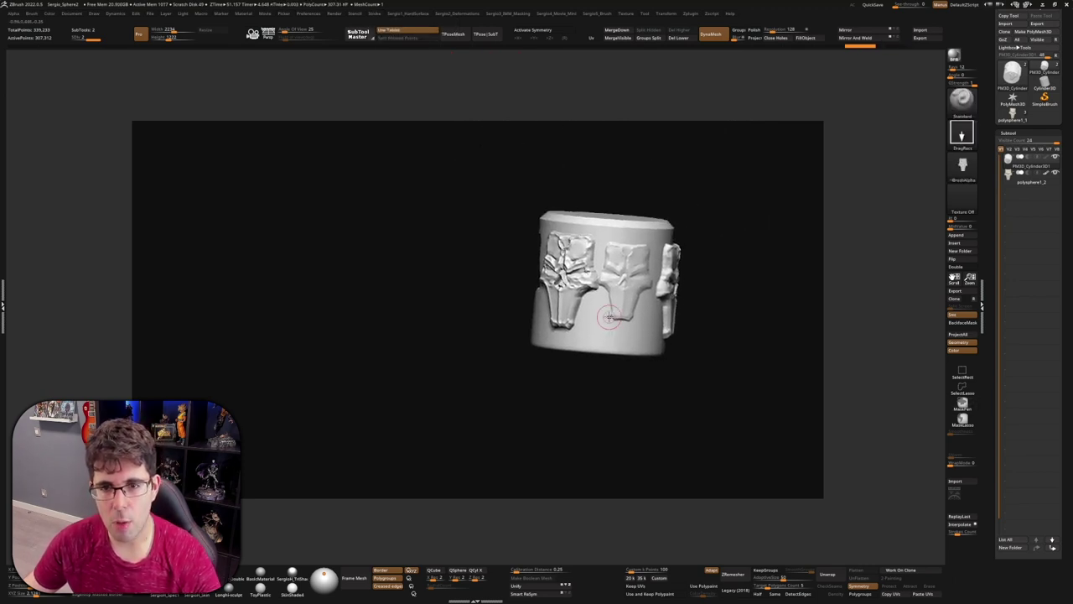
drag(610, 317, 615, 195)
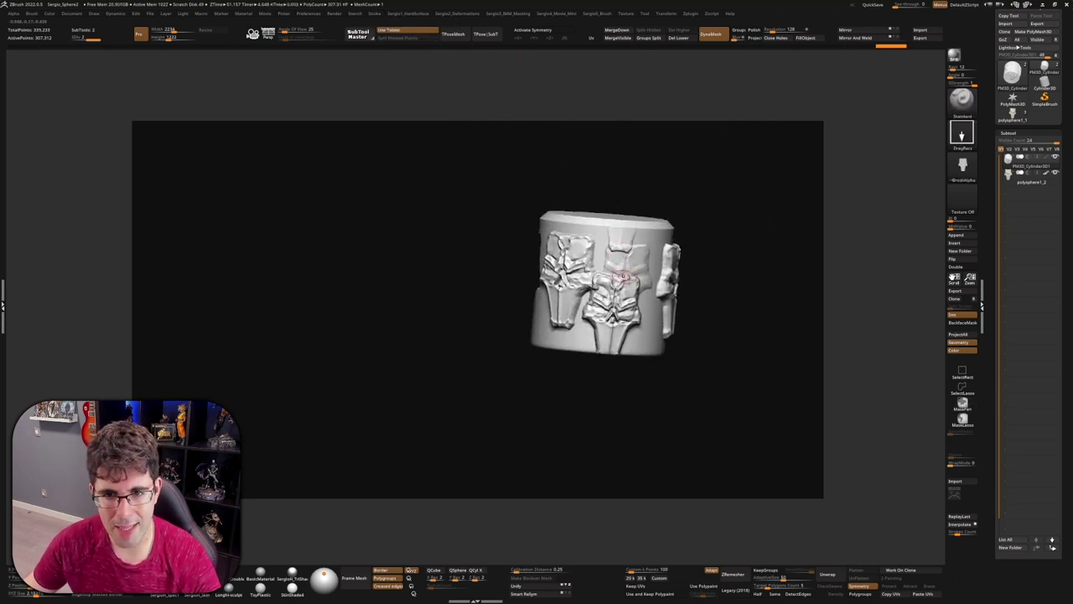
key(ctrl+z)
key(ctrl+z)
key(ctrl+z)
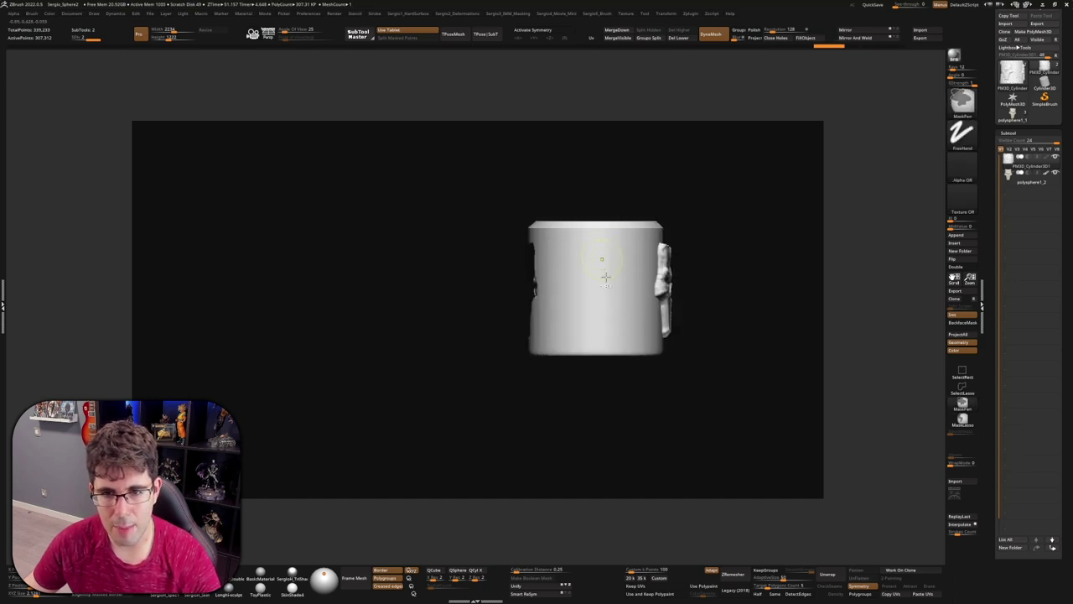
Mask a circle on the cylinder front, invert it, and stamp the skull inside. Then clear the mask
ctrl+drag(584, 311, 549, 367)
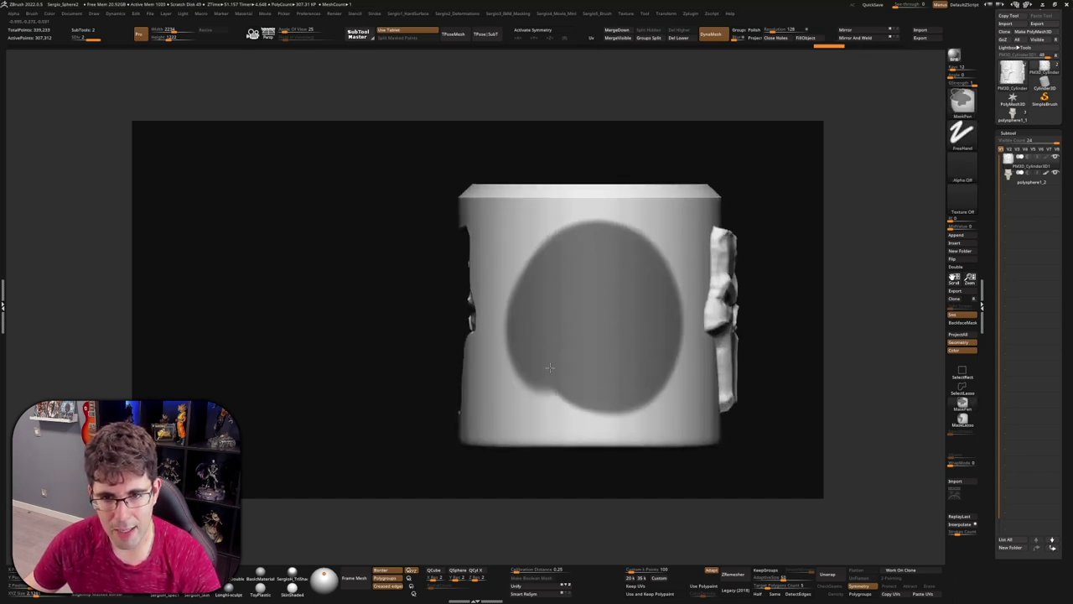
ctrl+click(791, 292)
ctrl+right_drag(565, 355, 592, 323)
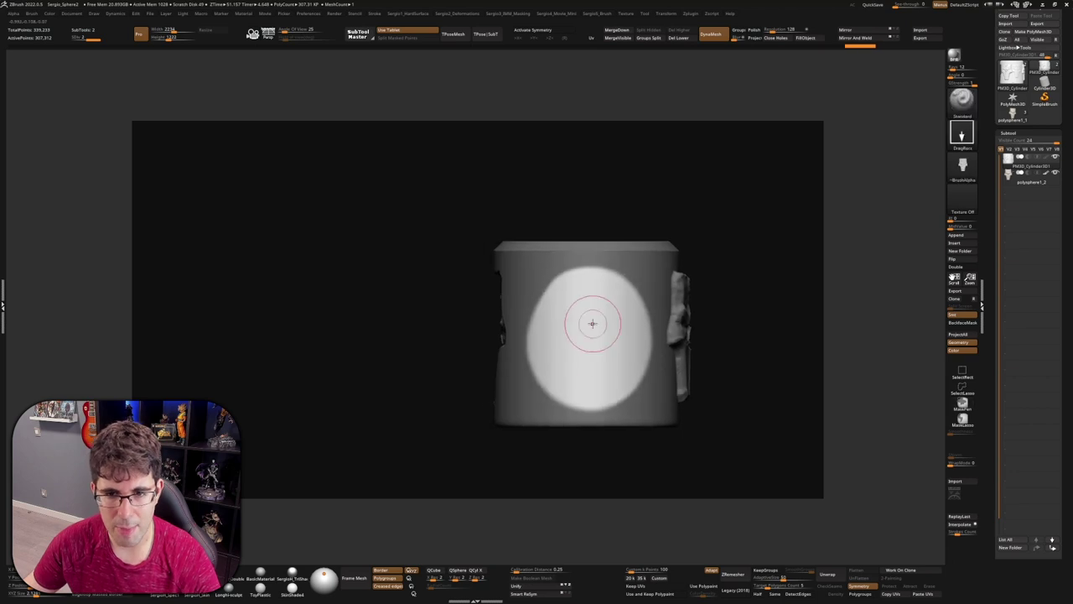
drag(592, 323, 595, 192)
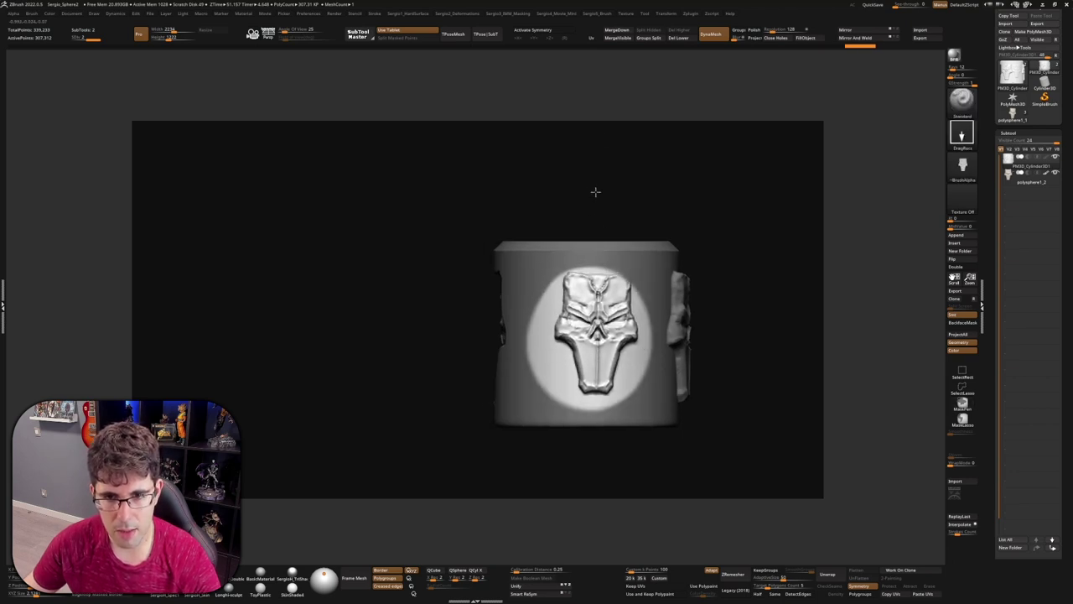
mouse_move(595, 192)
ctrl+mouse_down()
mouse_move(766, 187)
mouse_move(558, 434)
ctrl+mouse_up()
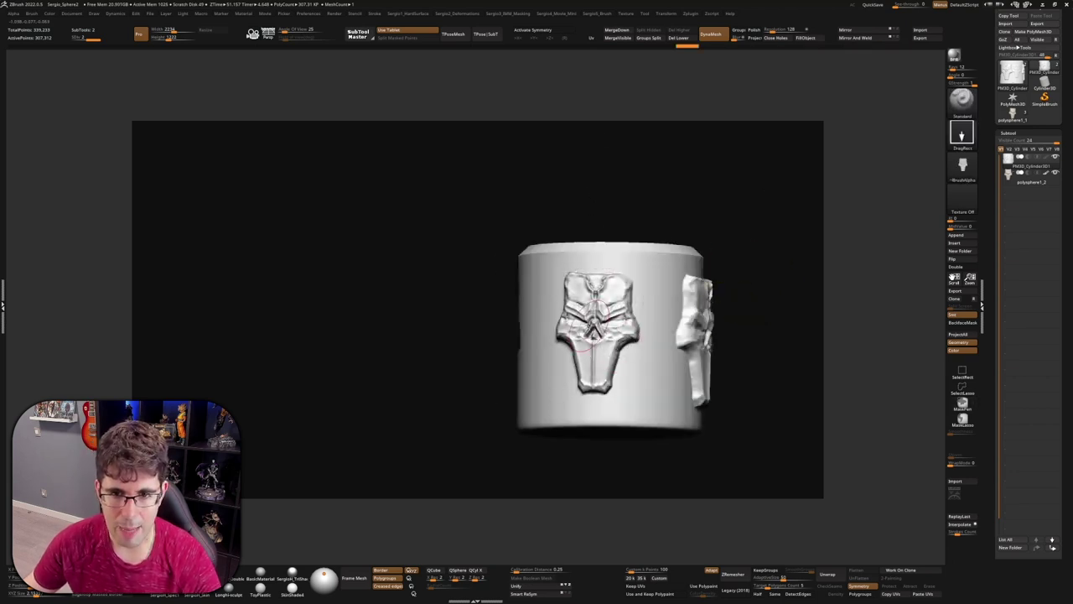
mouse_move(615, 410)
mouse_down()
mouse_move(645, 411)
mouse_move(677, 386)
mouse_move(580, 352)
mouse_up()
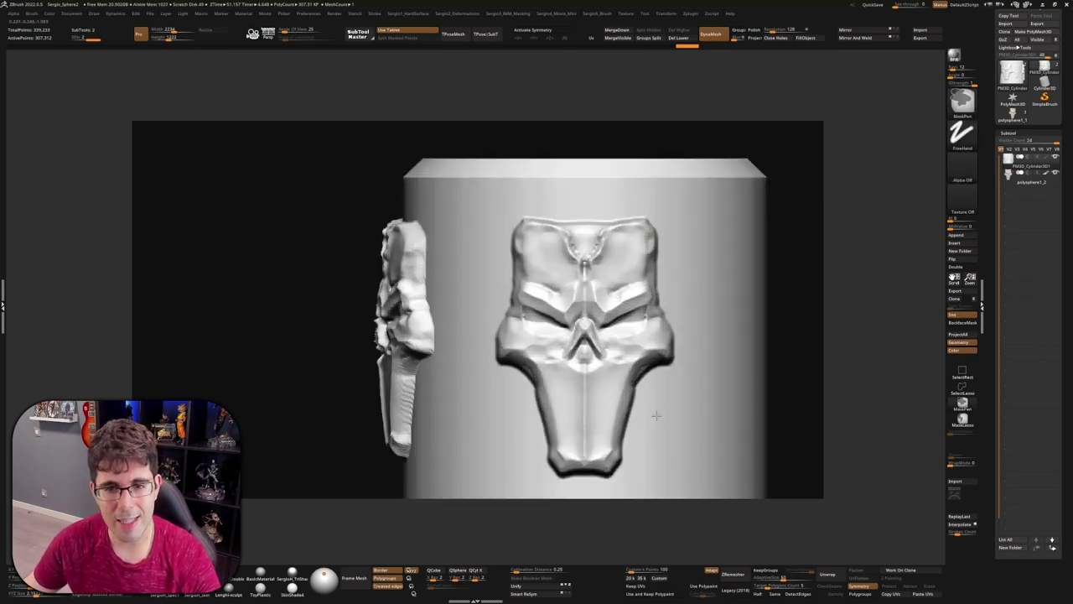
ctrl+right_drag(580, 352, 596, 377)
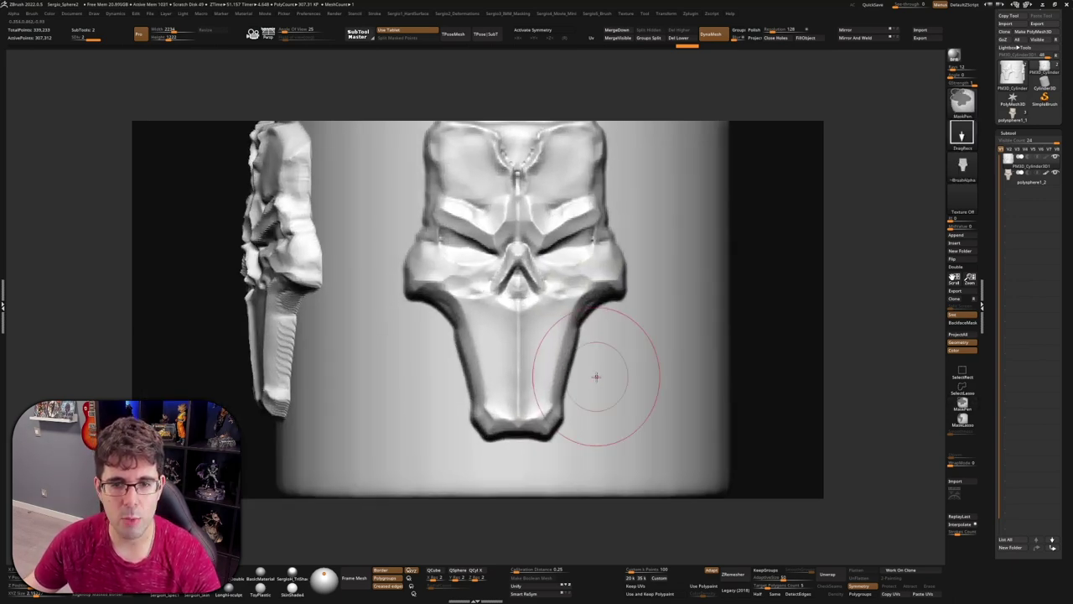